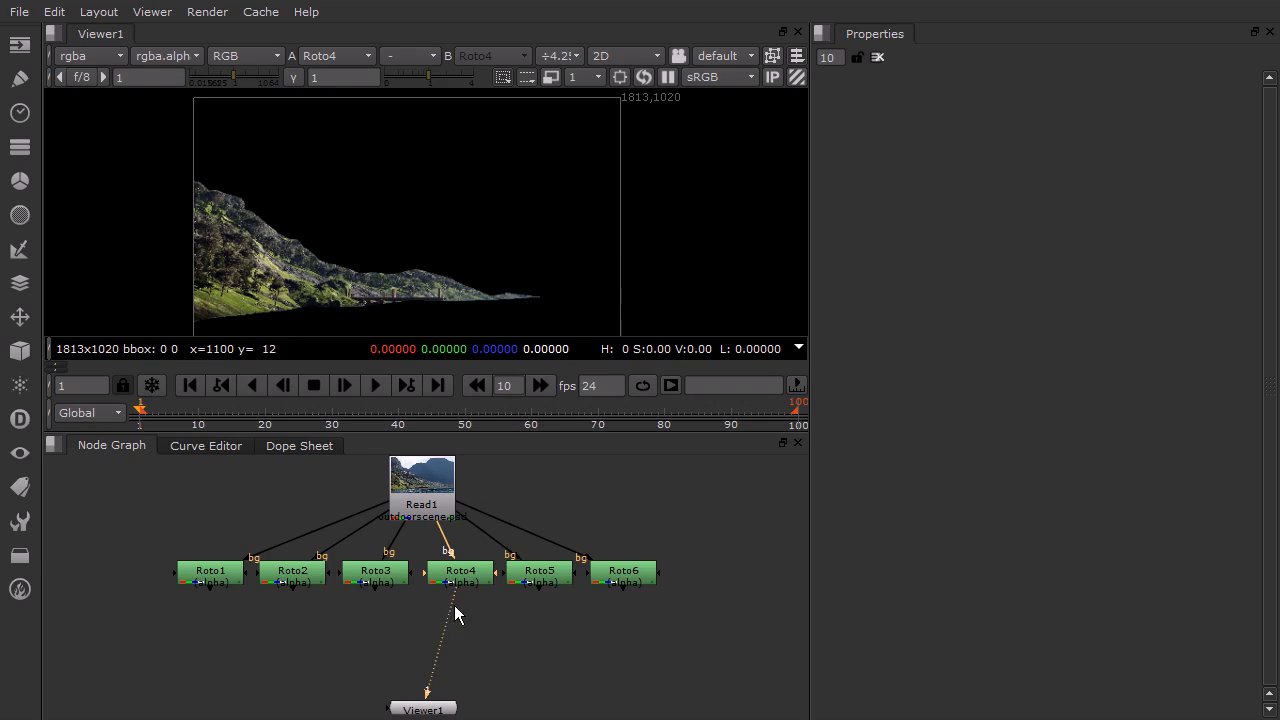
Switch the viewer between the Roto6 and Roto1 outputs and zoom into Roto1's sky matte
drag(587, 605, 632, 583)
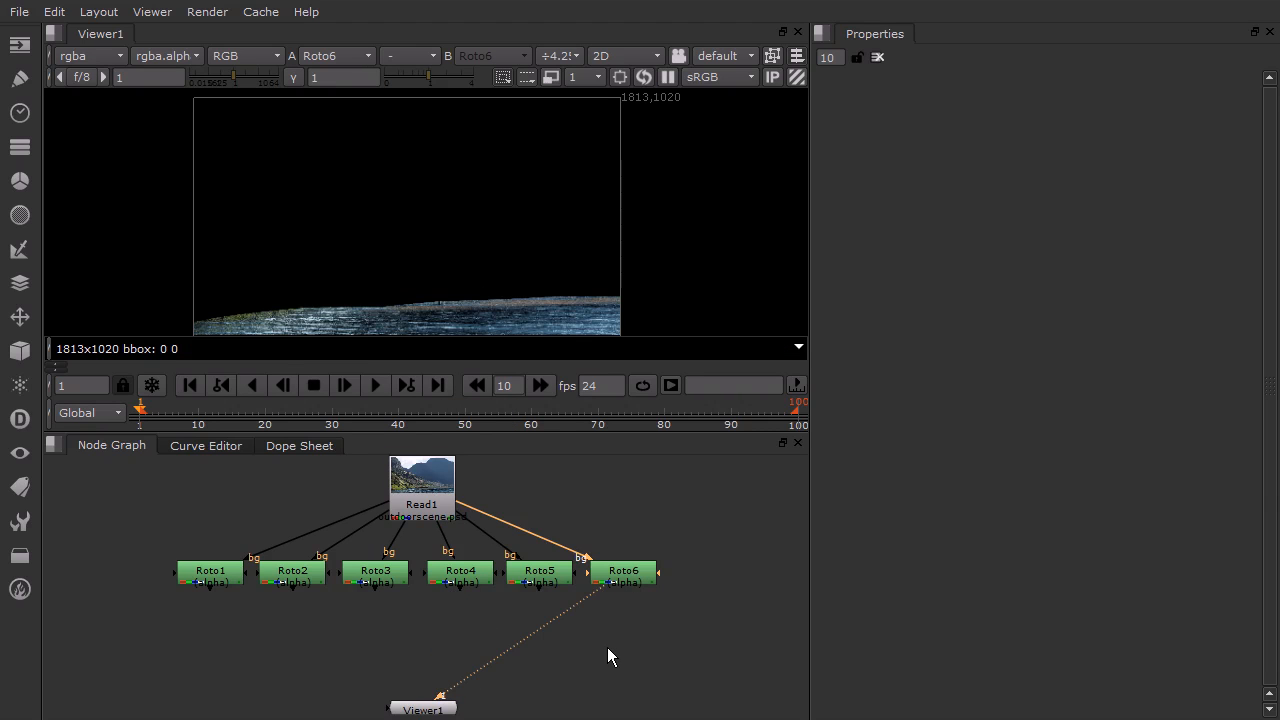
drag(598, 592, 204, 574)
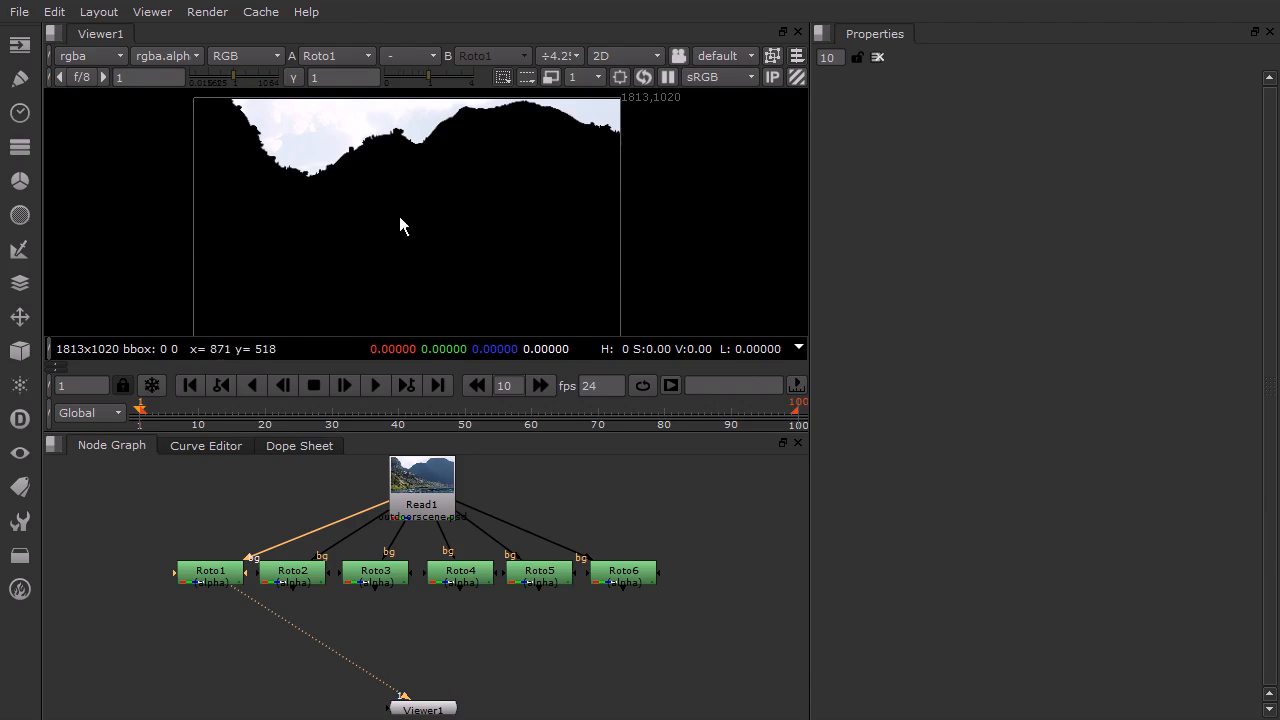
scroll(282, 127, up, 3)
middle_drag(492, 140, 387, 192)
scroll(287, 176, up, 1)
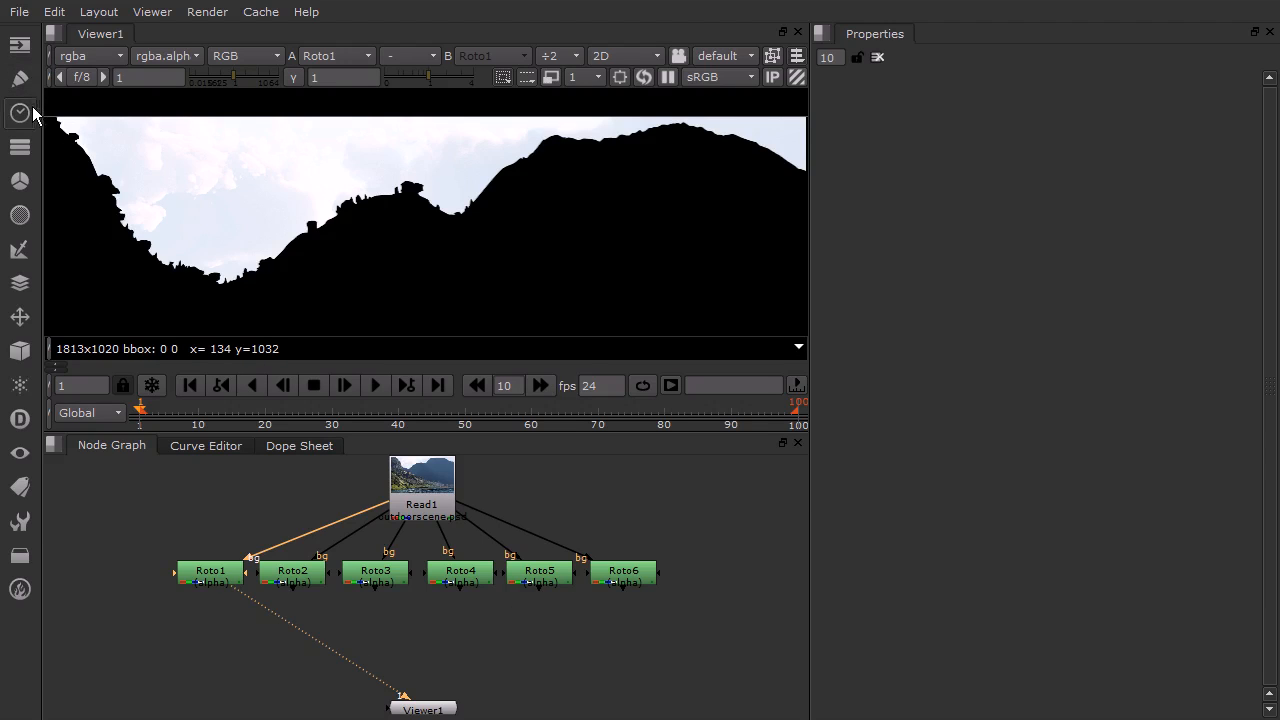
Add a RotoPaint node below Roto1, connect it, and view its output
click(14, 72)
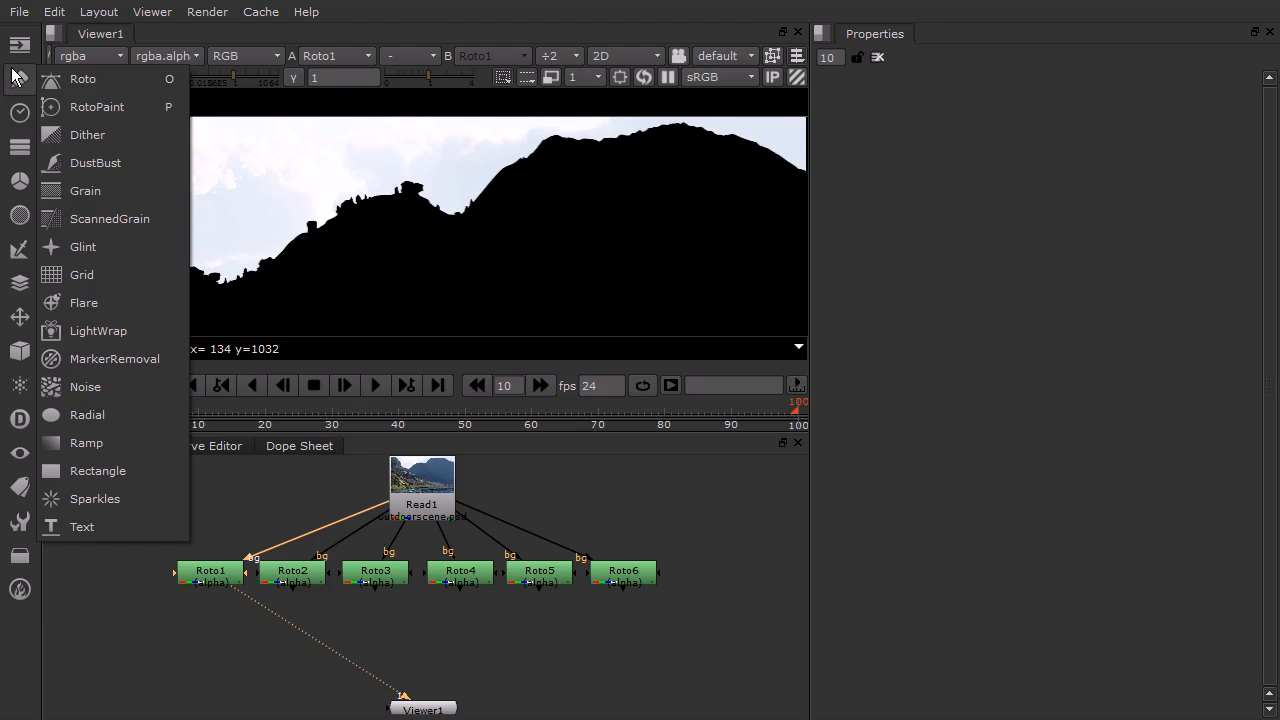
click(112, 107)
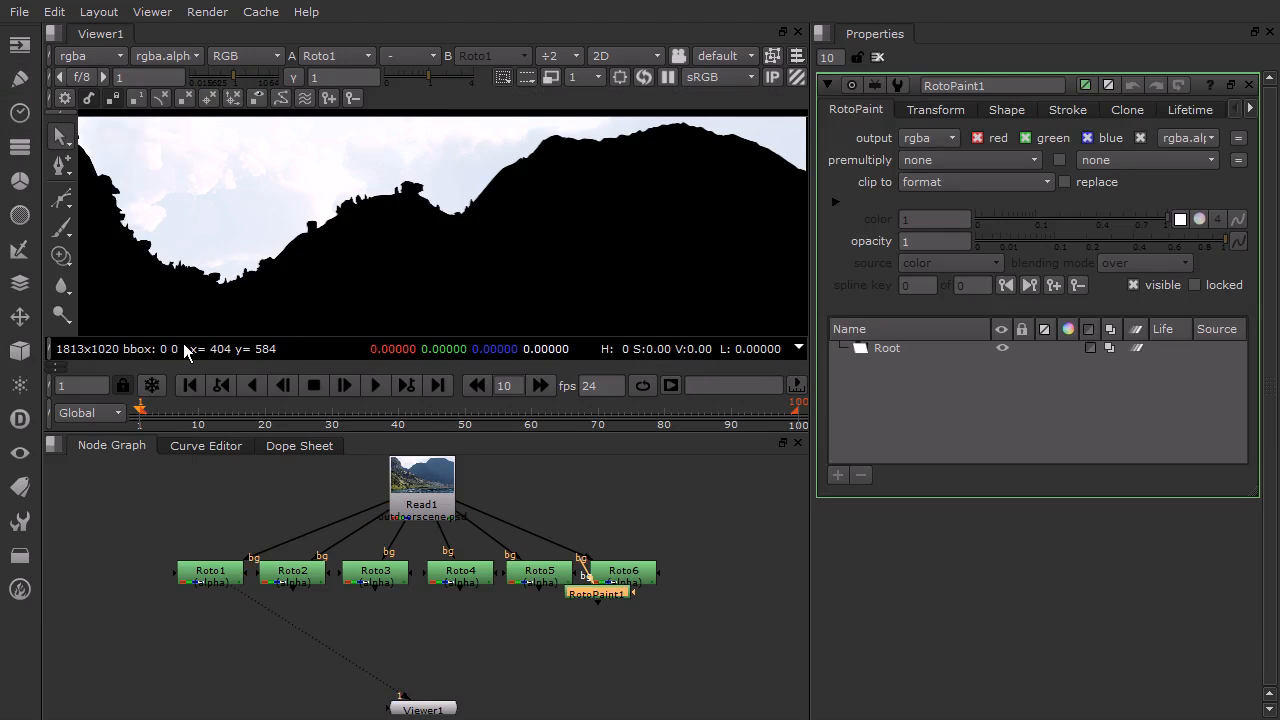
drag(604, 595, 210, 578)
drag(222, 640, 212, 601)
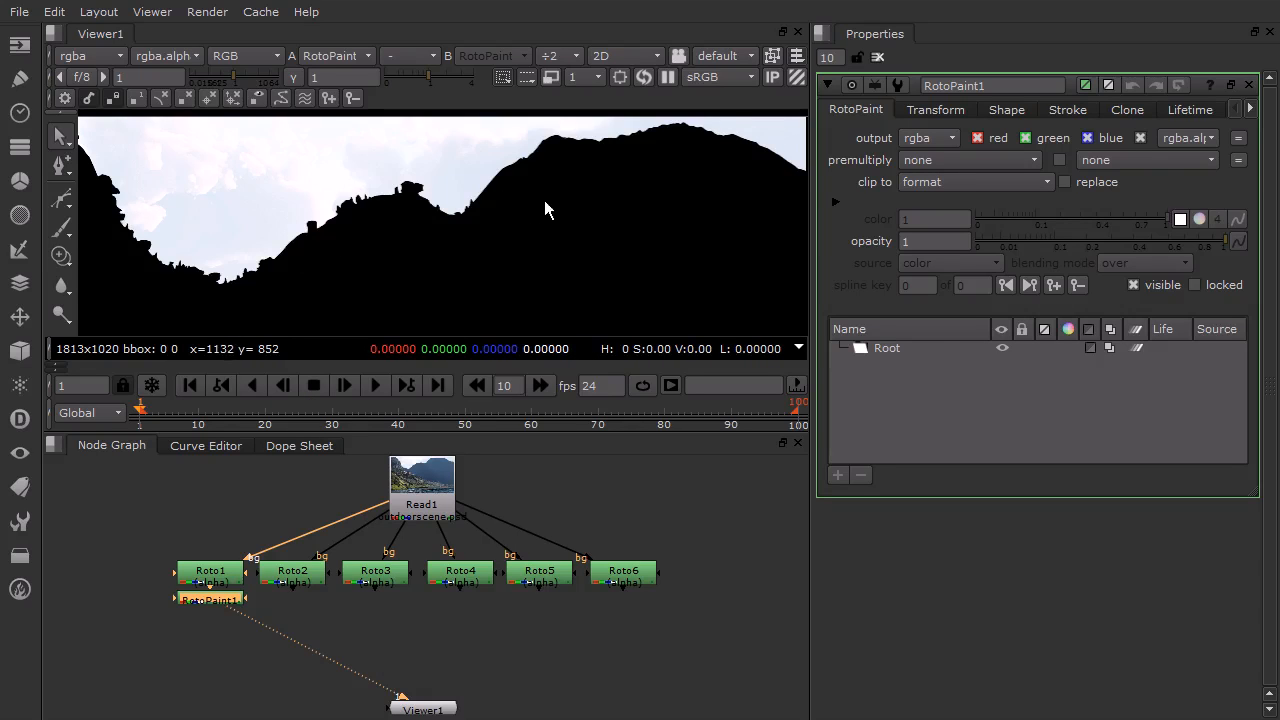
Choose the Clone brush for RotoPaint1 and set the clone source offset in the sky
scroll(509, 197, down, 1)
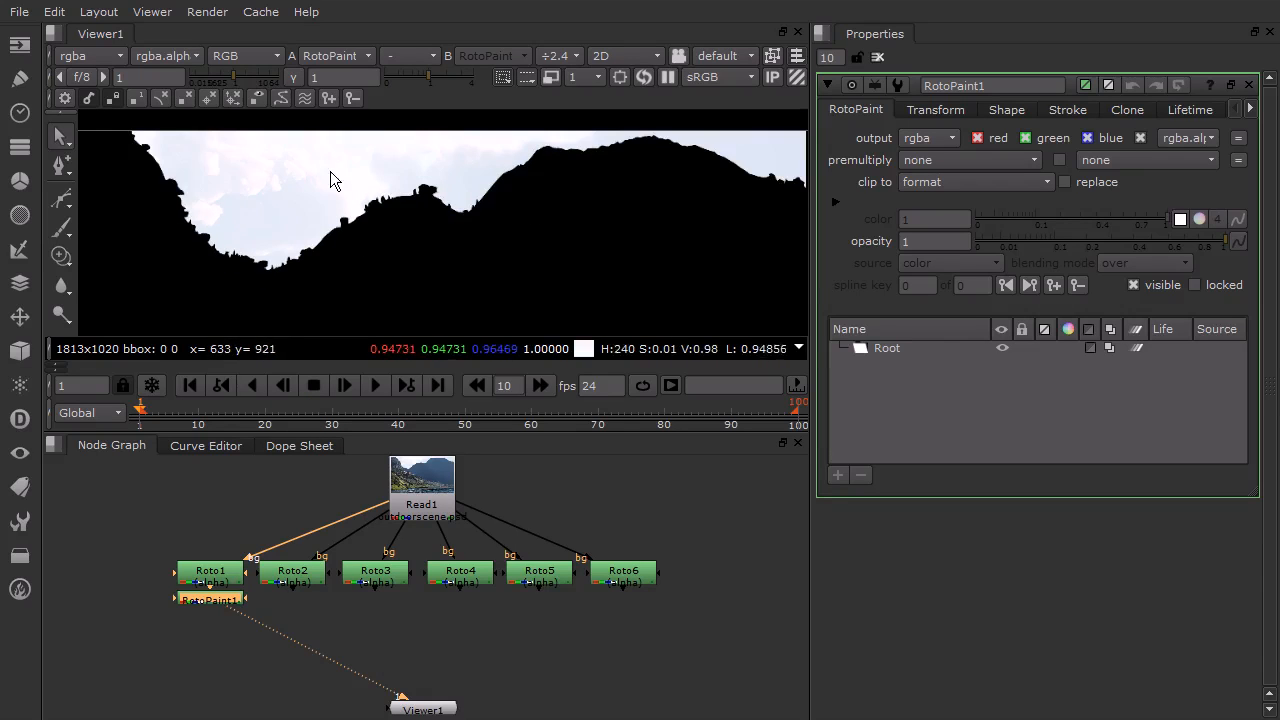
middle_drag(330, 171, 402, 182)
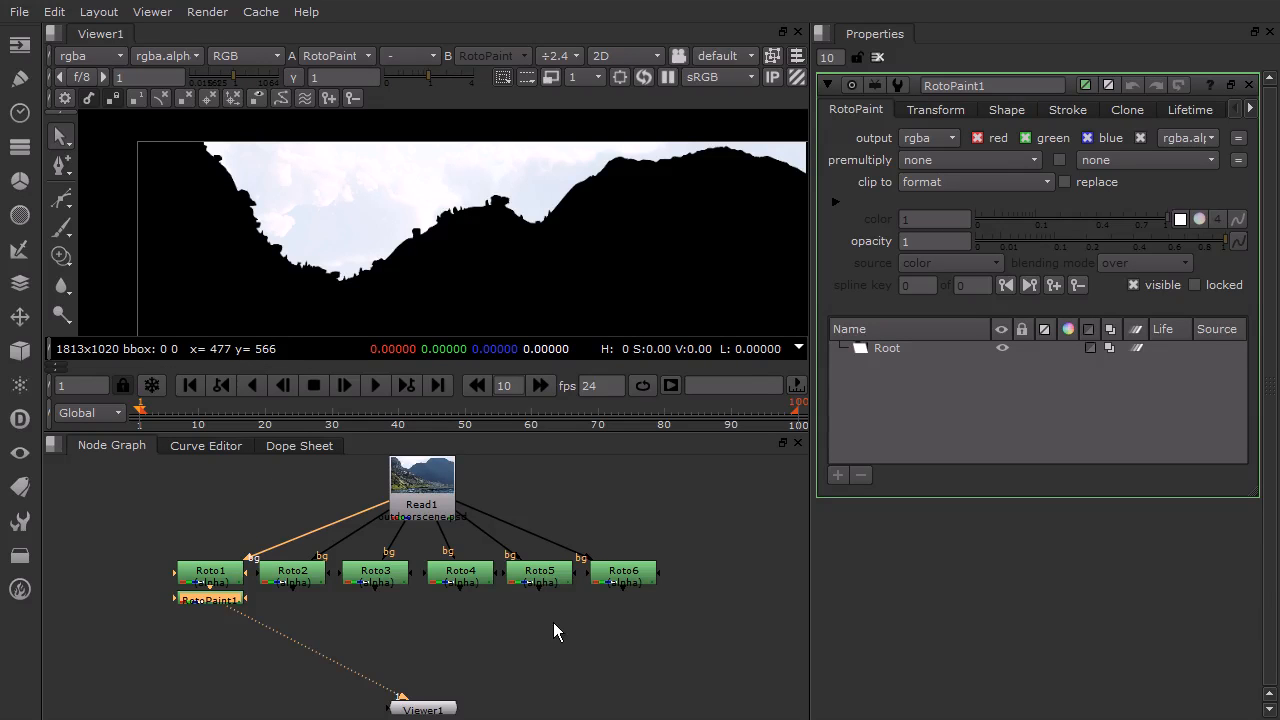
click(61, 257)
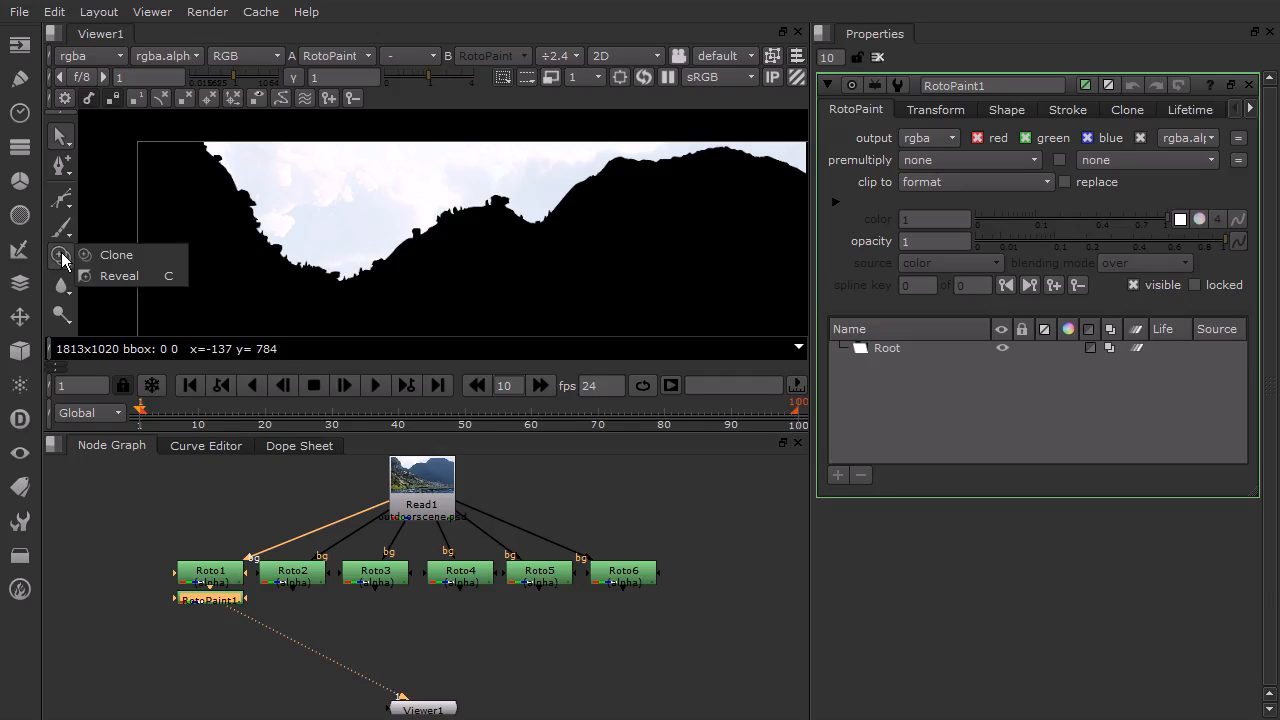
click(143, 256)
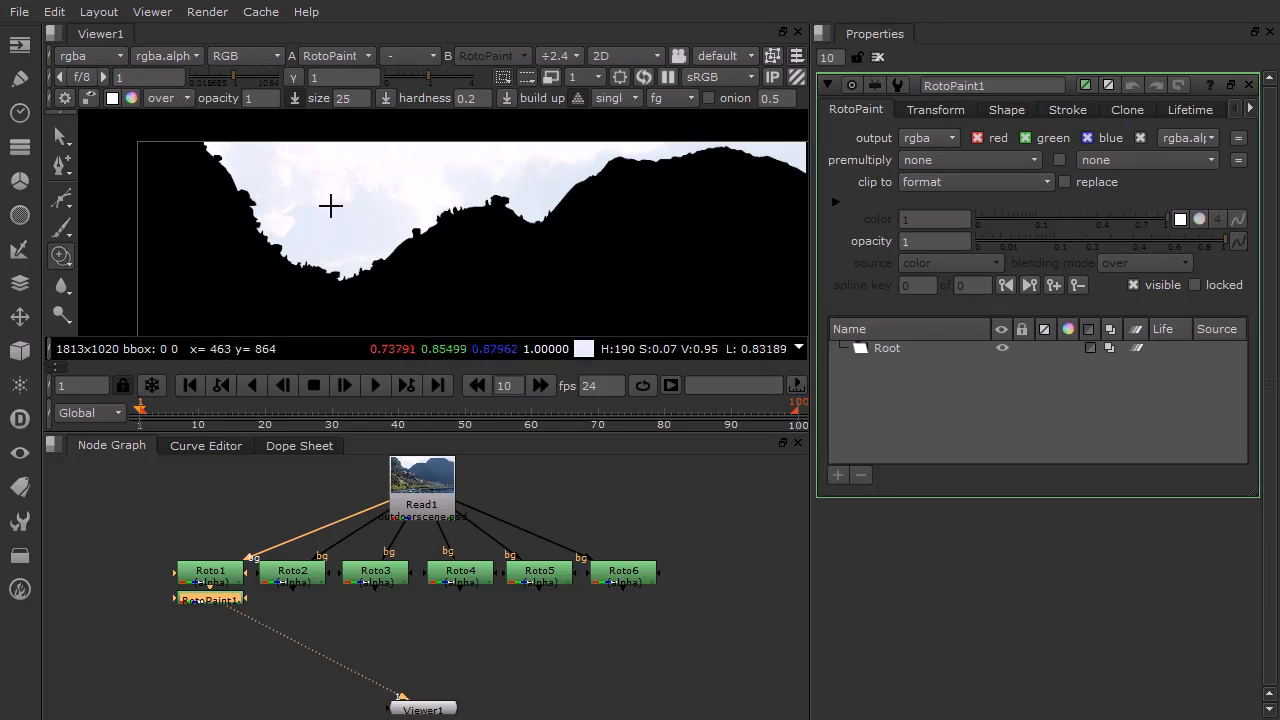
click(328, 176)
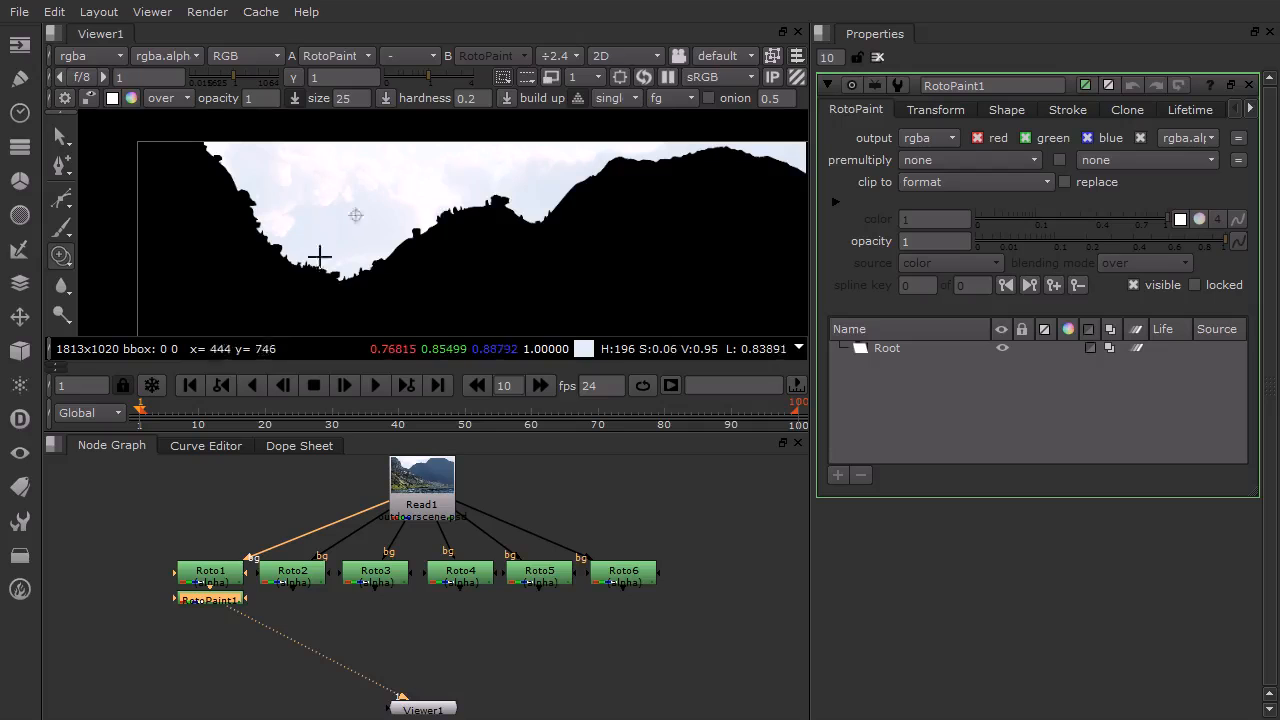
Clone sky over the dark mountain edge on the left with short strokes
click(205, 196)
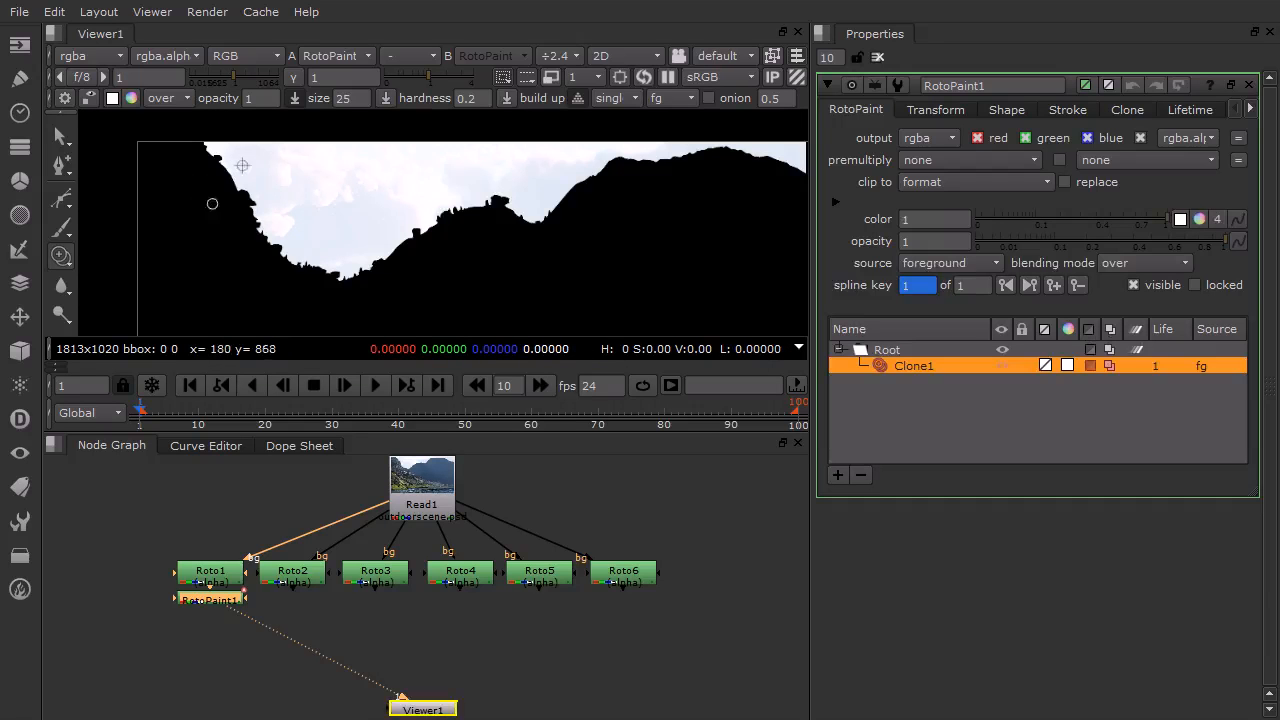
drag(249, 192, 285, 246)
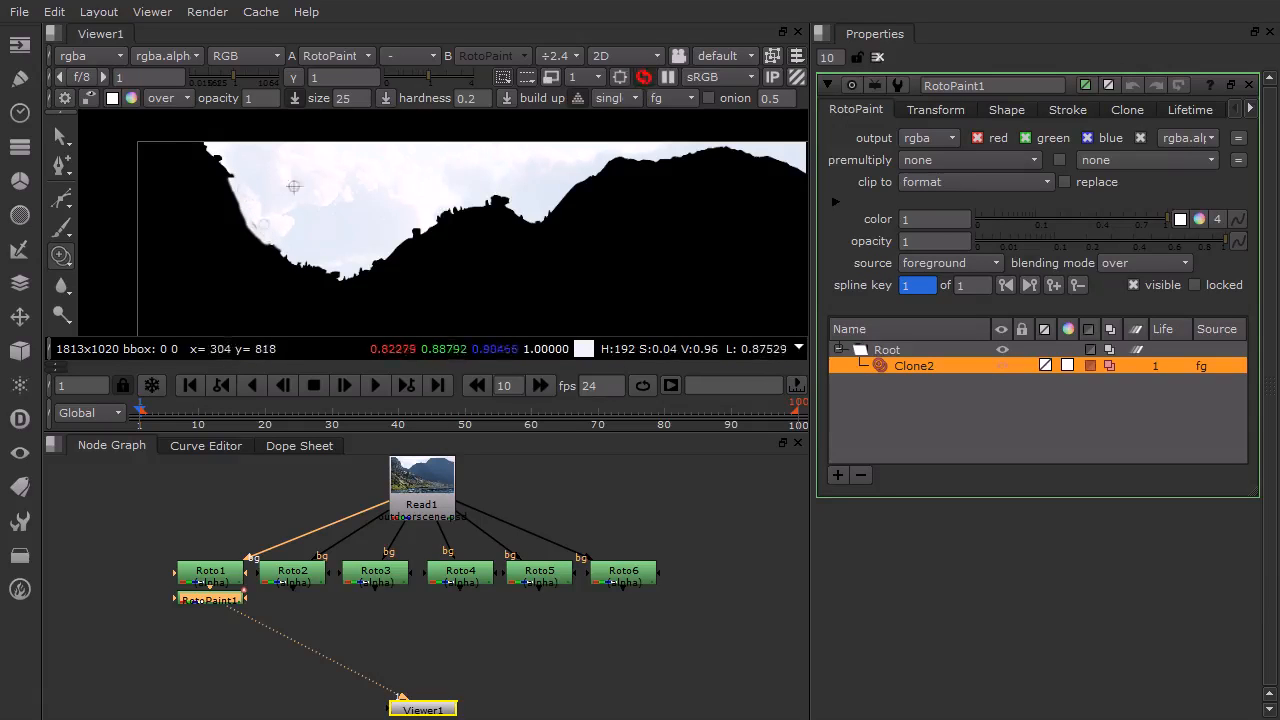
mouse_move(251, 221)
mouse_down()
mouse_move(300, 278)
mouse_move(321, 281)
mouse_move(266, 238)
mouse_move(300, 264)
mouse_up()
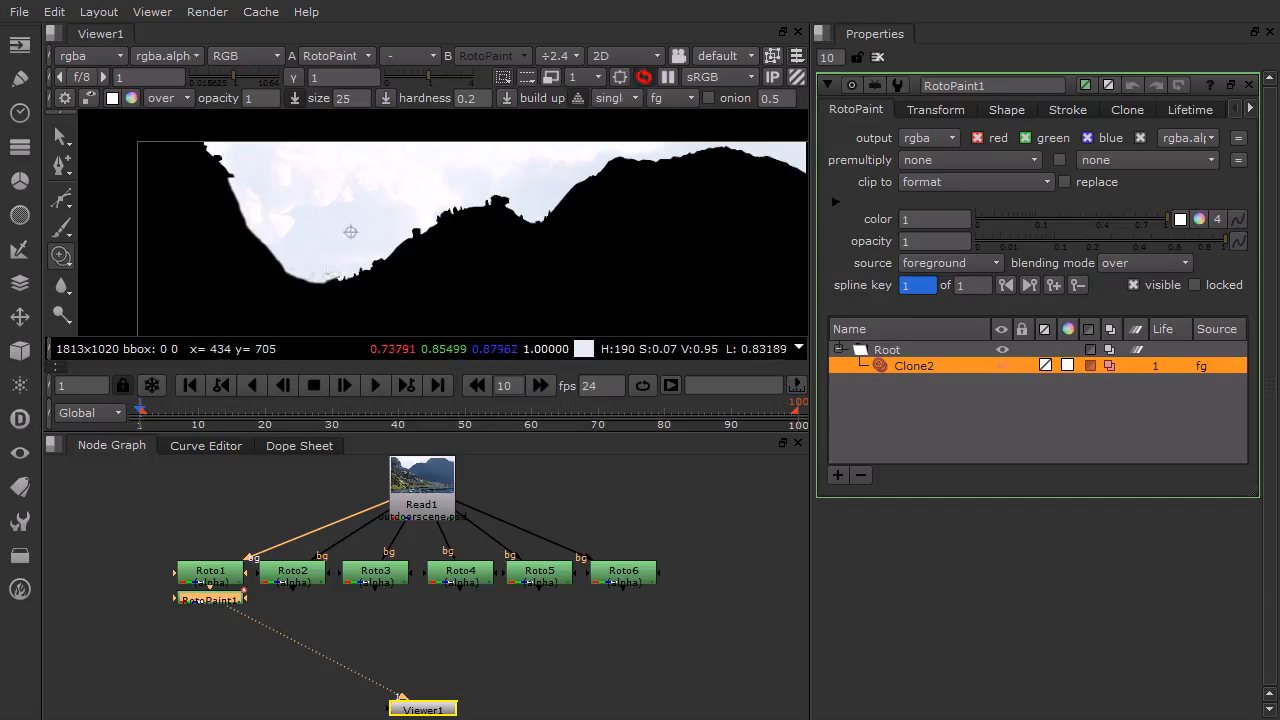
mouse_move(298, 276)
mouse_down()
mouse_move(340, 272)
mouse_move(323, 272)
mouse_up()
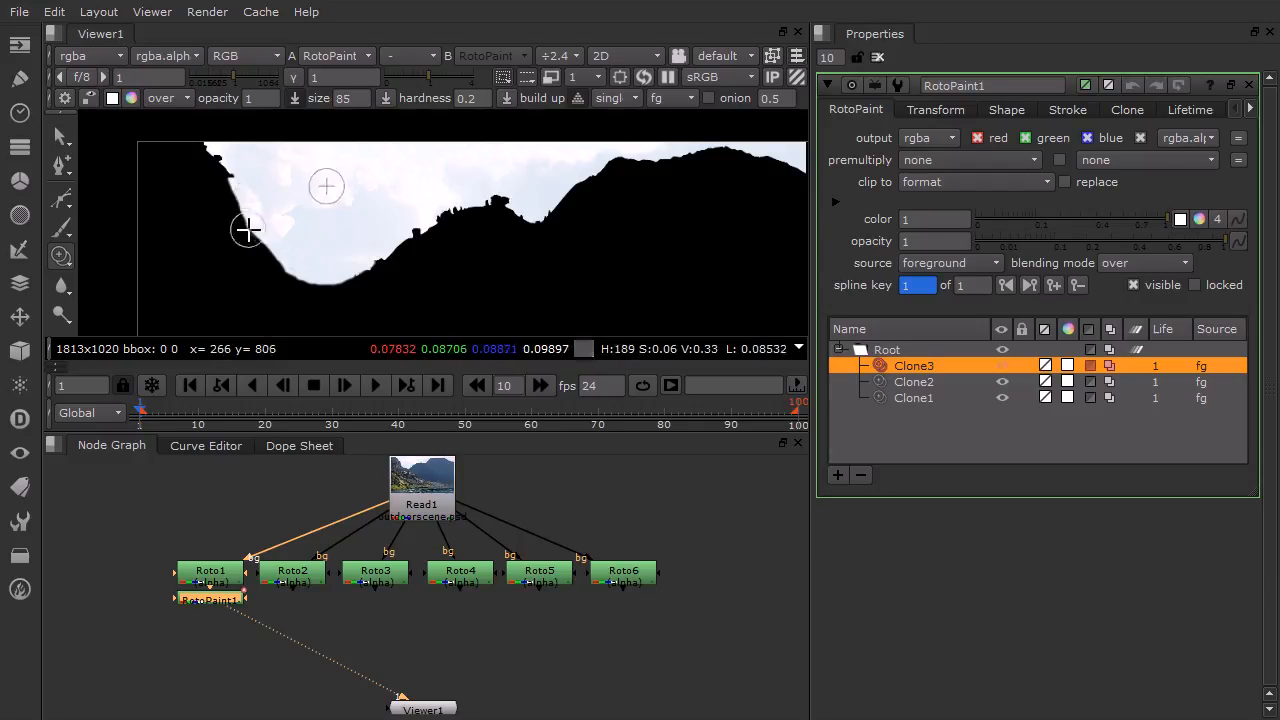
With brush size 85, clone sky over the left hill and its lower slope
mouse_move(249, 205)
mouse_down()
mouse_move(223, 143)
mouse_move(274, 263)
mouse_move(217, 148)
mouse_move(214, 186)
mouse_move(263, 271)
mouse_move(220, 190)
mouse_move(248, 221)
mouse_move(229, 175)
mouse_up()
mouse_move(261, 237)
mouse_down()
mouse_move(270, 263)
mouse_move(313, 266)
mouse_move(247, 255)
mouse_move(336, 276)
mouse_move(399, 249)
mouse_move(349, 283)
mouse_move(420, 229)
mouse_move(297, 294)
mouse_move(270, 285)
mouse_move(307, 298)
mouse_move(239, 259)
mouse_move(272, 281)
mouse_move(204, 193)
mouse_move(202, 146)
mouse_move(232, 270)
mouse_up()
mouse_move(255, 175)
ctrl+mouse_down()
mouse_move(249, 266)
mouse_move(268, 273)
mouse_move(203, 228)
mouse_move(266, 287)
mouse_move(226, 233)
mouse_move(206, 257)
mouse_move(230, 264)
mouse_move(185, 229)
ctrl+mouse_up()
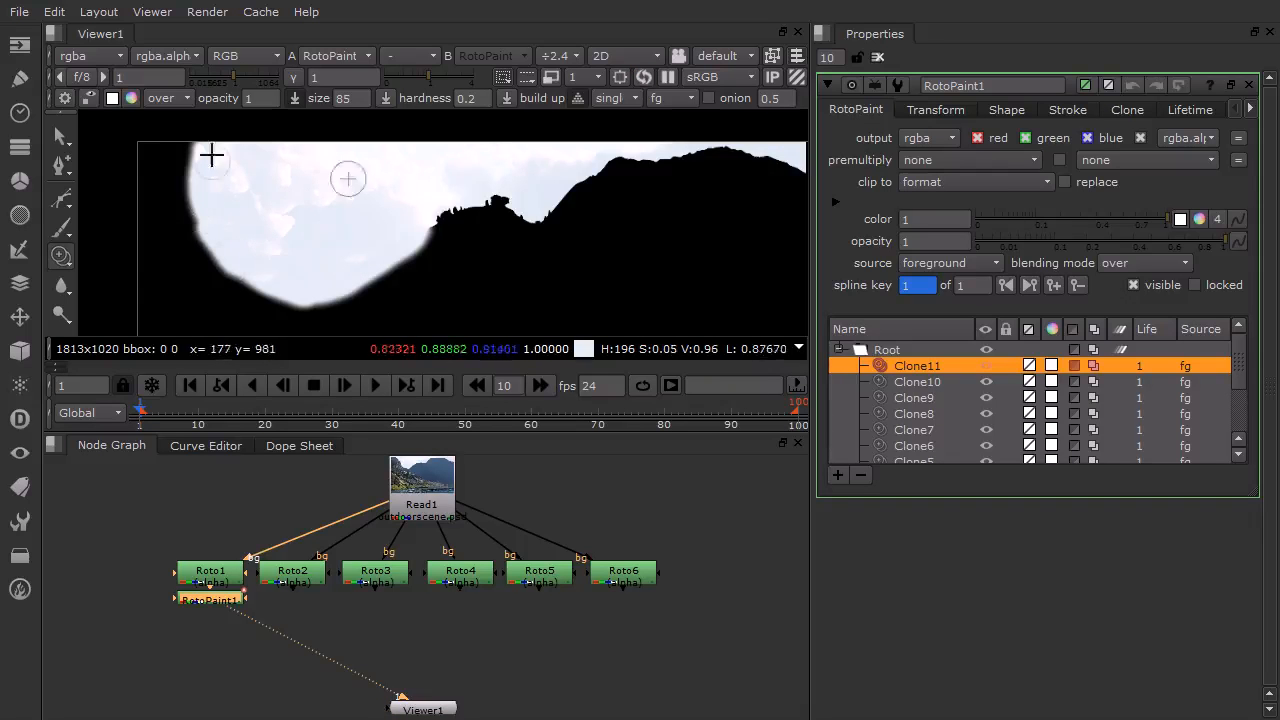
mouse_move(193, 144)
mouse_down()
mouse_move(174, 193)
mouse_move(198, 246)
mouse_move(207, 128)
mouse_move(192, 224)
mouse_move(209, 254)
mouse_move(180, 138)
mouse_move(193, 240)
mouse_move(166, 123)
mouse_move(172, 228)
mouse_move(149, 148)
mouse_move(166, 259)
mouse_move(142, 140)
mouse_move(138, 226)
mouse_move(152, 264)
mouse_up()
mouse_move(292, 220)
ctrl+mouse_down()
mouse_move(197, 268)
mouse_move(212, 281)
mouse_move(158, 255)
mouse_move(123, 266)
mouse_move(232, 260)
mouse_move(181, 275)
mouse_move(248, 270)
mouse_move(139, 284)
mouse_move(270, 284)
mouse_move(101, 303)
mouse_move(302, 283)
mouse_move(145, 314)
mouse_move(171, 273)
mouse_move(331, 232)
ctrl+mouse_up()
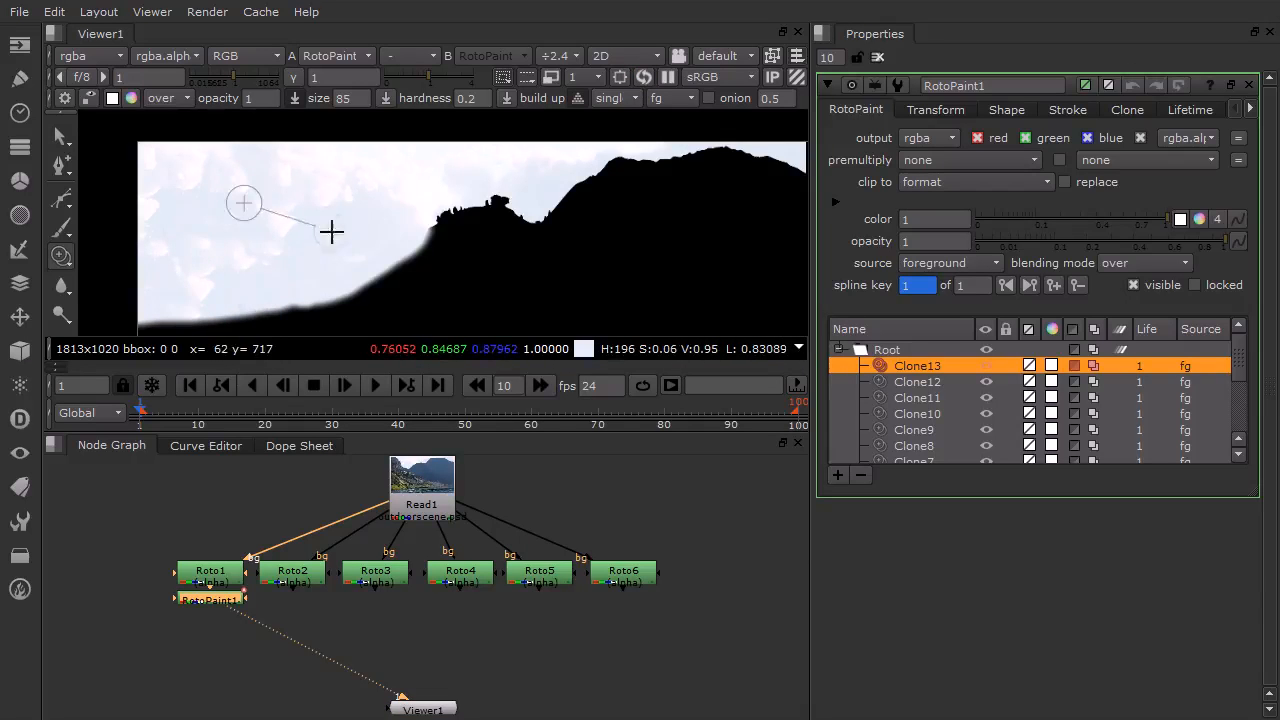
Continue cloning sky over the mountain silhouette through the middle of the frame
mouse_move(419, 198)
mouse_down()
mouse_move(367, 277)
mouse_move(456, 199)
mouse_move(396, 262)
mouse_move(476, 196)
mouse_move(446, 250)
mouse_move(469, 217)
mouse_move(434, 228)
mouse_move(467, 237)
mouse_move(514, 206)
mouse_move(545, 217)
mouse_move(406, 254)
mouse_move(511, 243)
mouse_move(293, 278)
mouse_up()
mouse_move(423, 200)
ctrl+mouse_down()
mouse_move(336, 243)
mouse_move(297, 287)
ctrl+mouse_up()
mouse_move(386, 260)
mouse_down()
mouse_move(365, 259)
mouse_move(406, 258)
mouse_up()
mouse_move(406, 258)
ctrl+mouse_down()
mouse_move(443, 234)
mouse_move(428, 260)
mouse_move(501, 236)
mouse_move(409, 269)
mouse_move(547, 240)
mouse_move(503, 259)
mouse_move(545, 204)
mouse_move(553, 230)
mouse_move(604, 180)
ctrl+mouse_up()
ctrl+drag(571, 200, 525, 214)
mouse_move(608, 159)
mouse_down()
mouse_move(613, 177)
mouse_move(540, 248)
mouse_move(594, 237)
mouse_move(646, 148)
mouse_move(579, 230)
mouse_move(593, 222)
mouse_move(639, 176)
mouse_move(557, 220)
mouse_up()
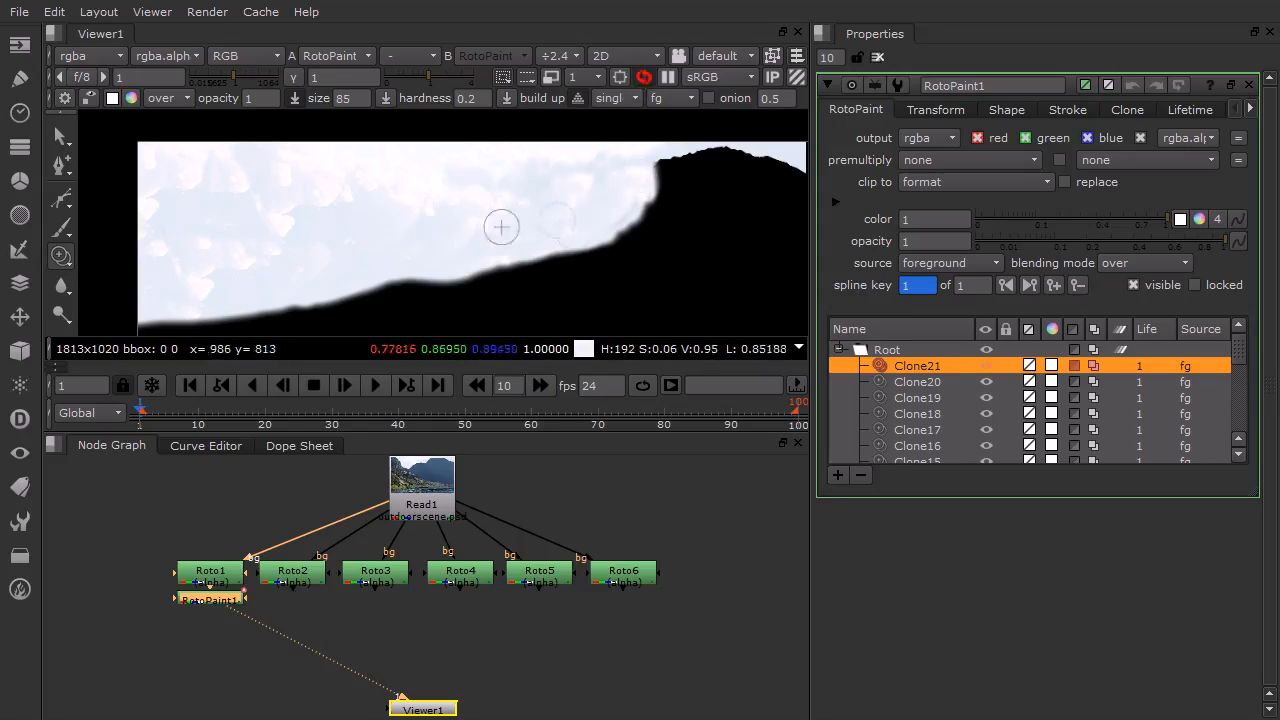
Clone sky over the peak near the right side of the frame
scroll(625, 221, down, 5)
middle_drag(576, 209, 401, 149)
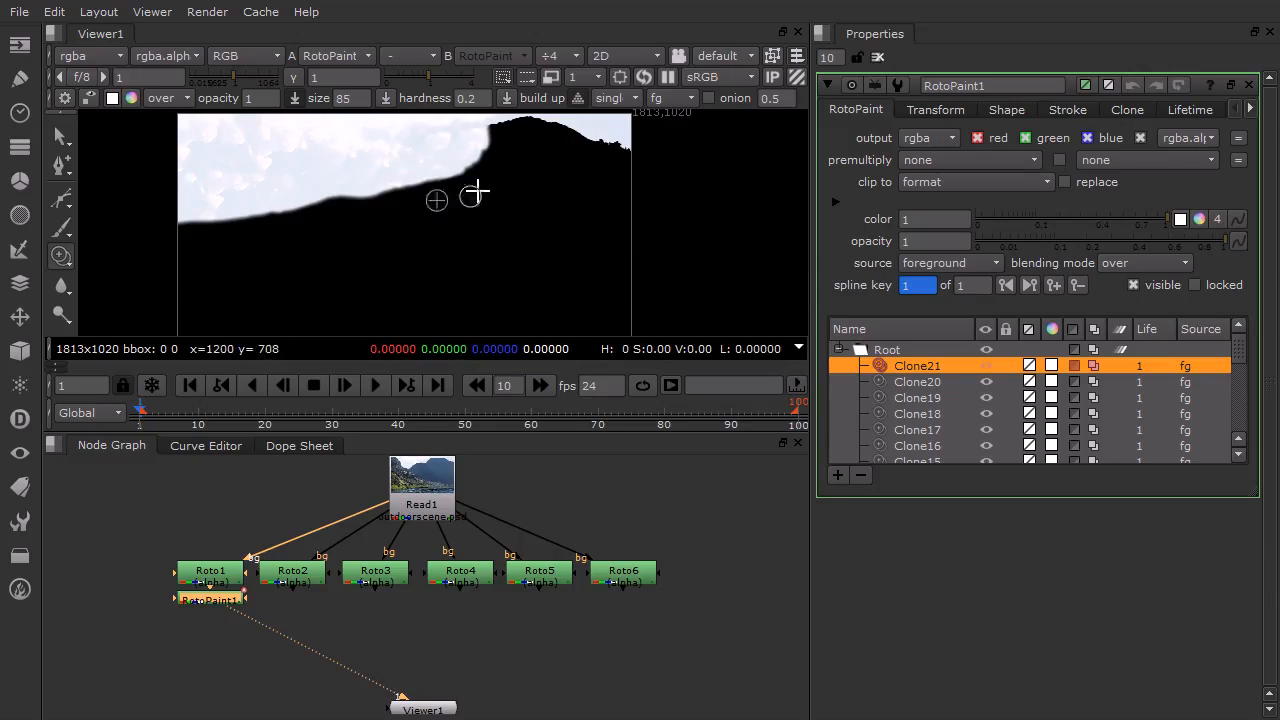
middle_drag(440, 166, 437, 171)
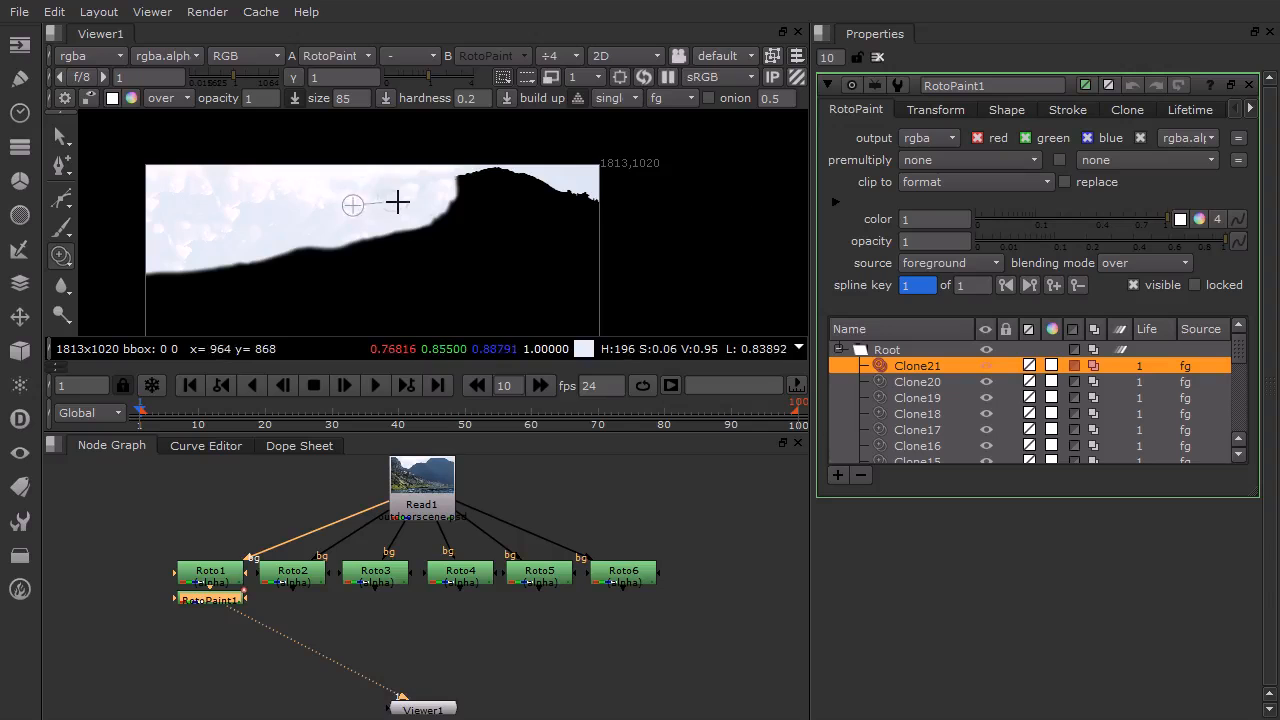
mouse_move(467, 188)
mouse_down()
mouse_move(422, 232)
mouse_move(478, 176)
mouse_move(461, 217)
mouse_move(406, 194)
mouse_move(476, 189)
mouse_move(514, 168)
mouse_move(480, 182)
mouse_move(530, 186)
mouse_move(478, 213)
mouse_up()
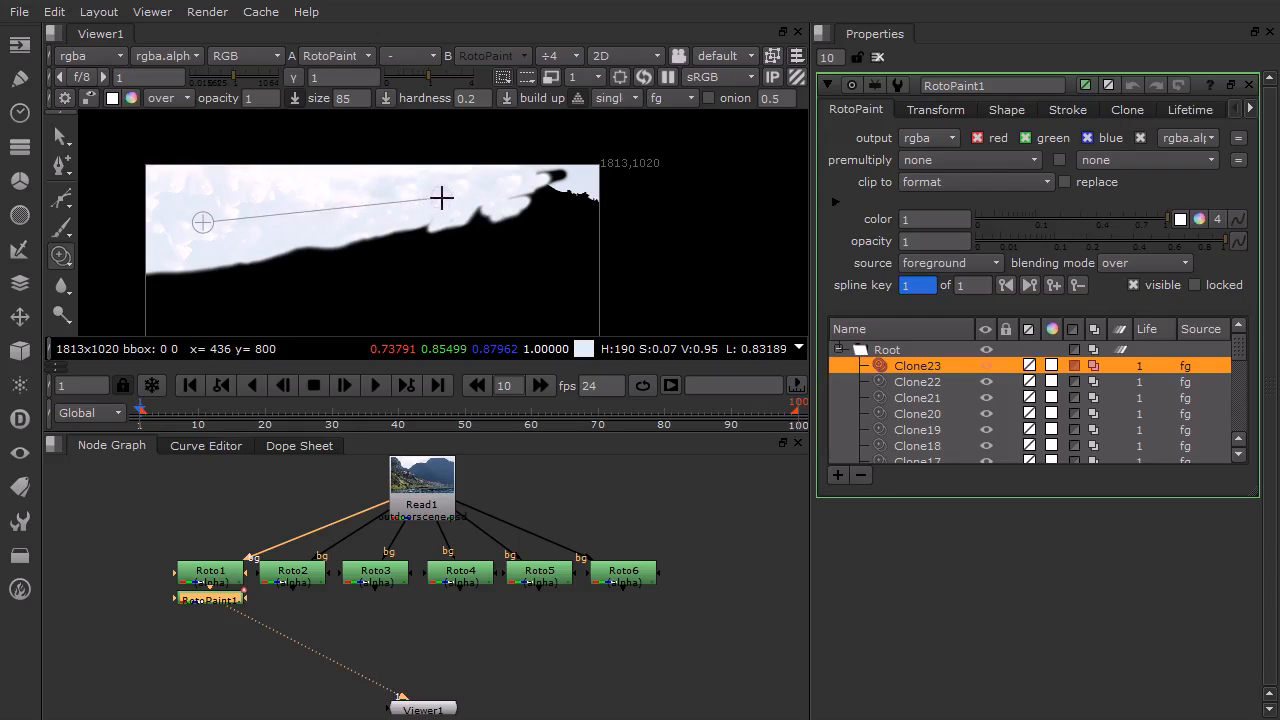
Clone sky over the remaining dark patches along the right and left edges
mouse_move(481, 192)
ctrl+mouse_down()
mouse_move(409, 197)
mouse_move(451, 200)
mouse_move(451, 220)
mouse_move(464, 201)
mouse_move(434, 186)
mouse_move(466, 189)
mouse_move(398, 198)
ctrl+mouse_up()
ctrl+drag(180, 193, 161, 188)
ctrl+drag(372, 204, 244, 202)
mouse_move(200, 179)
mouse_down()
mouse_move(221, 182)
mouse_move(204, 189)
mouse_up()
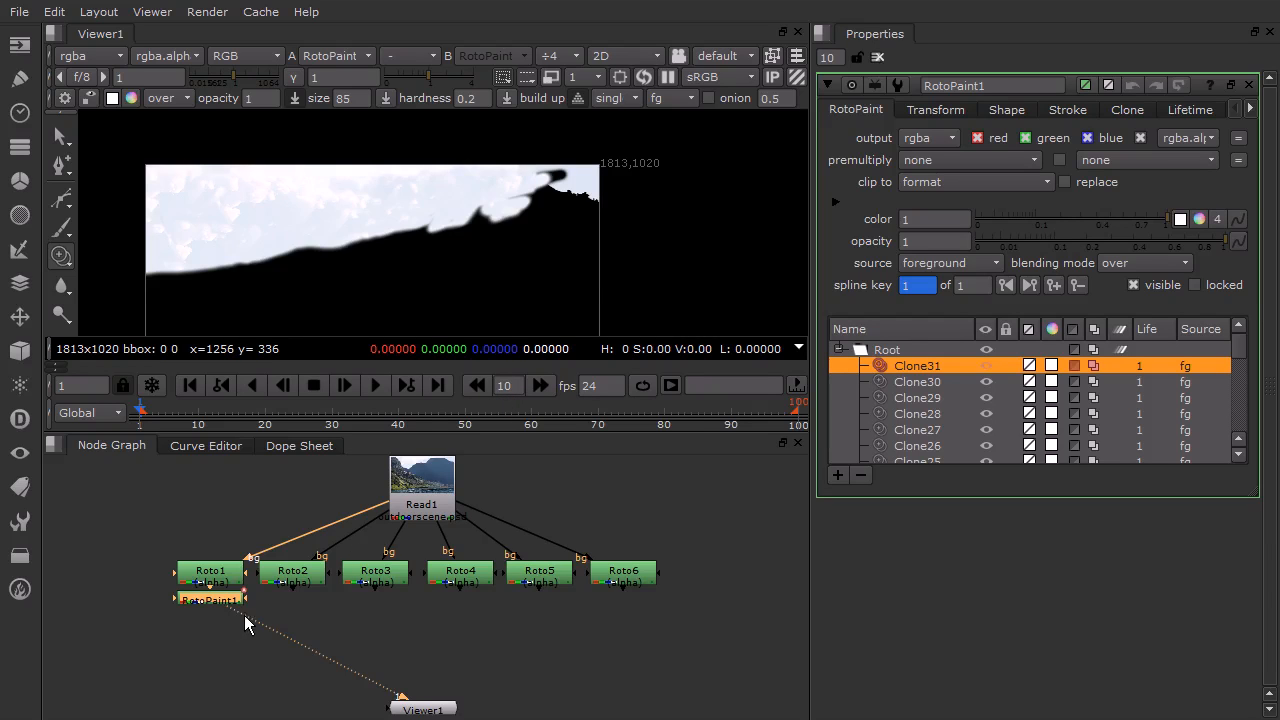
View Roto2, then add a second RotoPaint node below Roto2 and view its output
drag(239, 612, 299, 583)
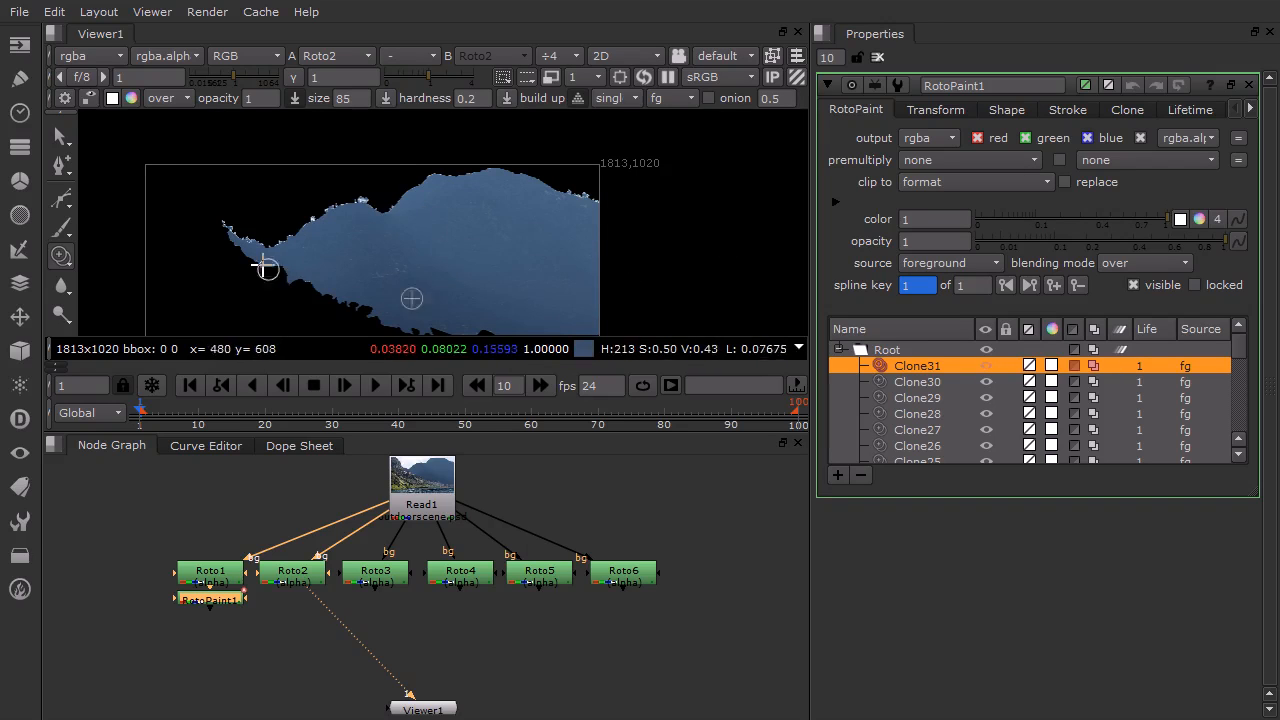
mouse_move(402, 272)
middle_down()
mouse_move(334, 223)
mouse_move(452, 179)
middle_up()
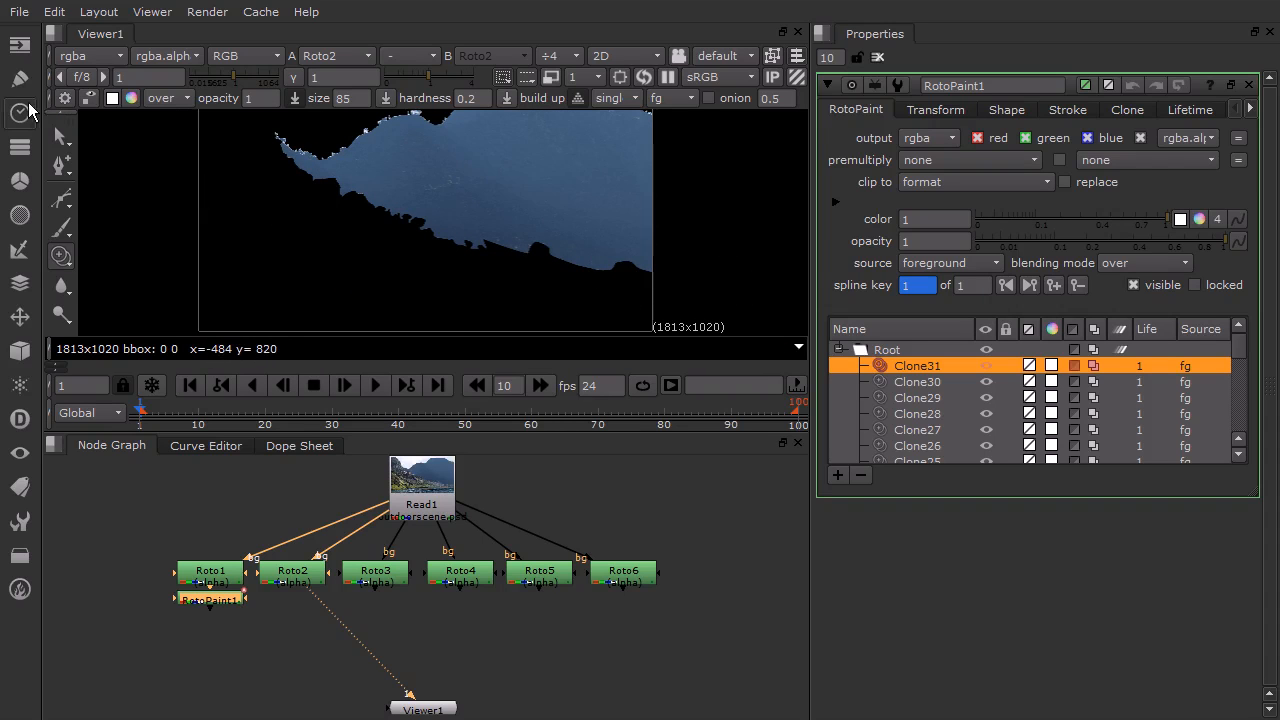
click(31, 86)
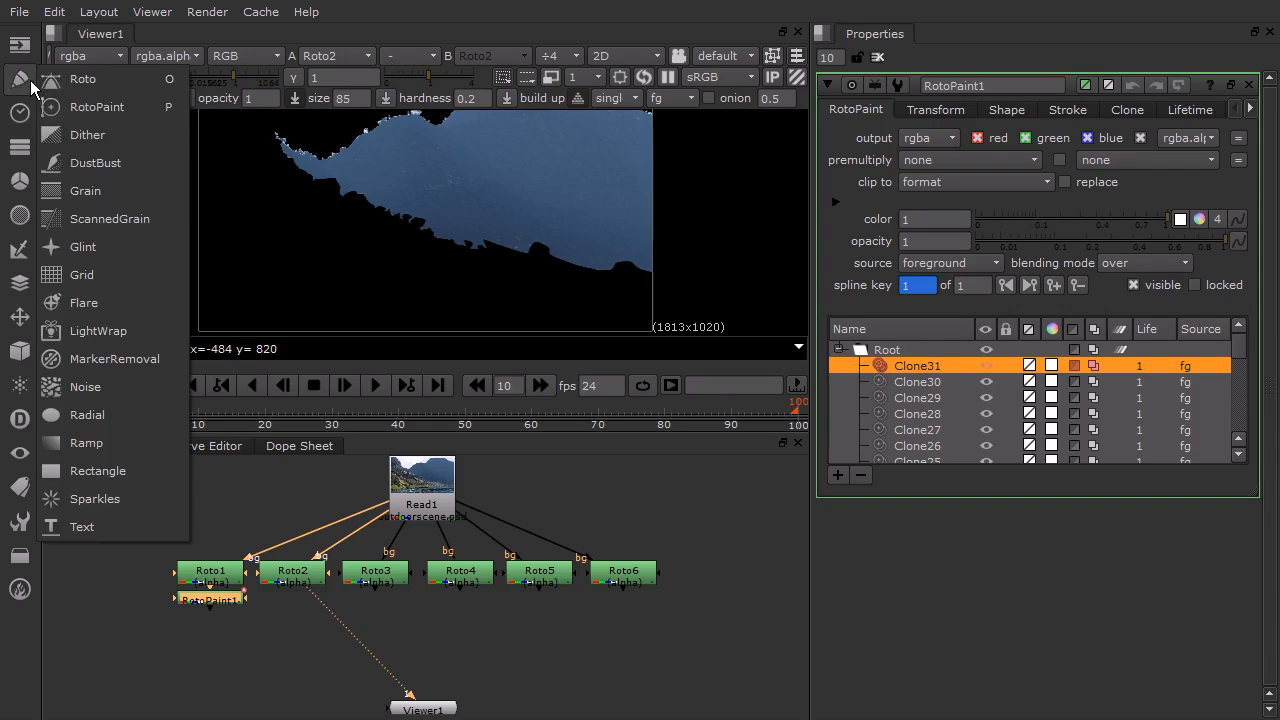
click(88, 99)
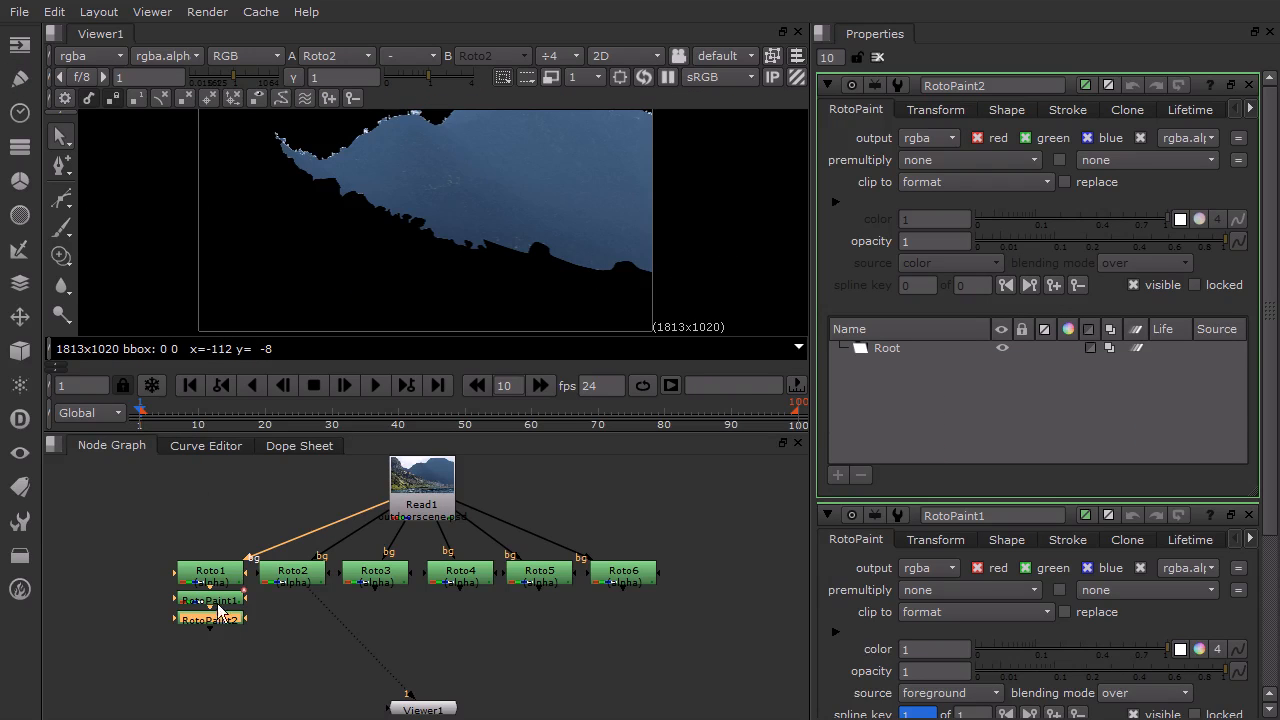
drag(248, 630, 337, 684)
drag(233, 622, 310, 572)
drag(320, 688, 298, 615)
key(1)
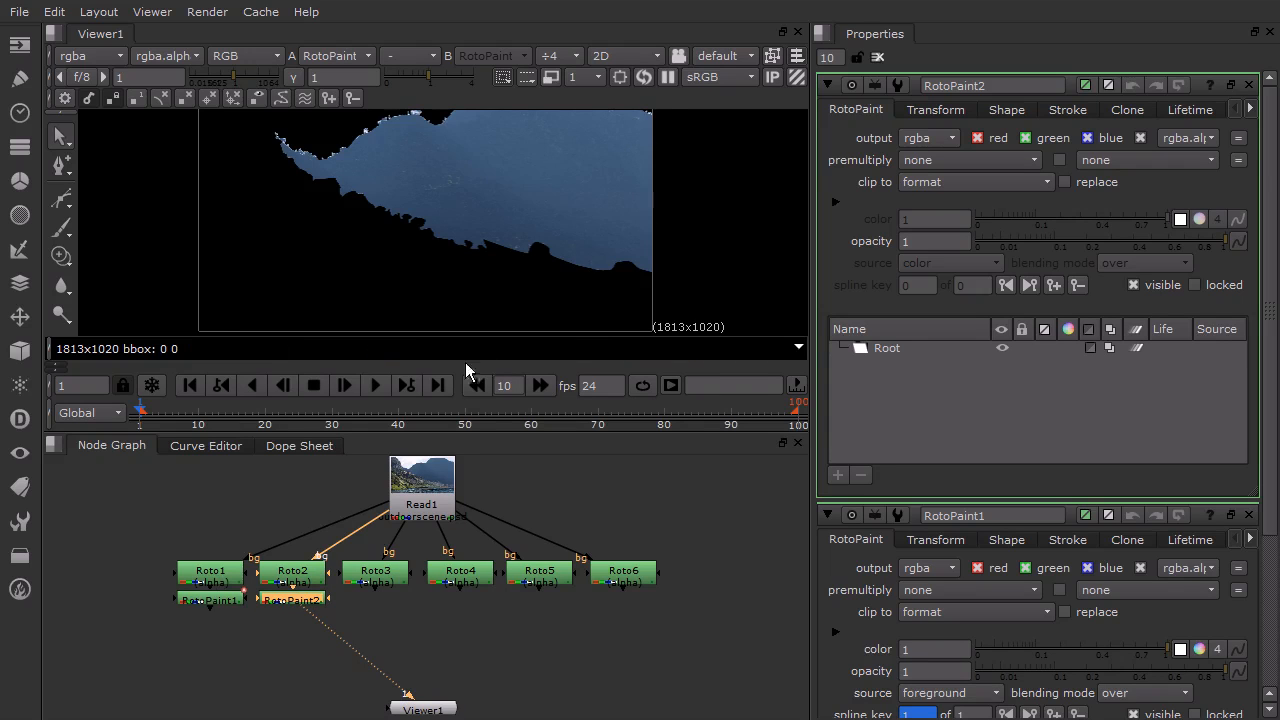
Pick the Clone tool and clone a first stroke near the water layer's jagged upper edge
scroll(475, 219, up, 1)
scroll(469, 187, up, 1)
middle_drag(469, 187, 466, 189)
drag(58, 259, 104, 251)
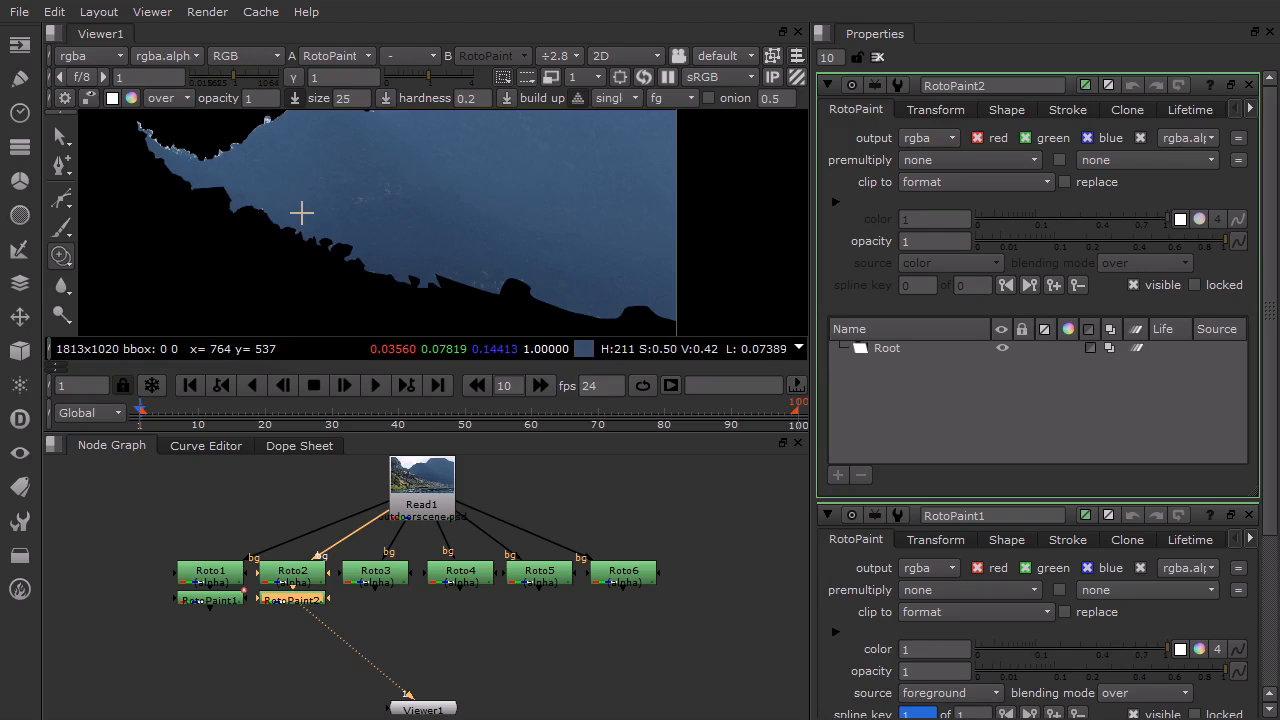
ctrl+drag(417, 200, 372, 219)
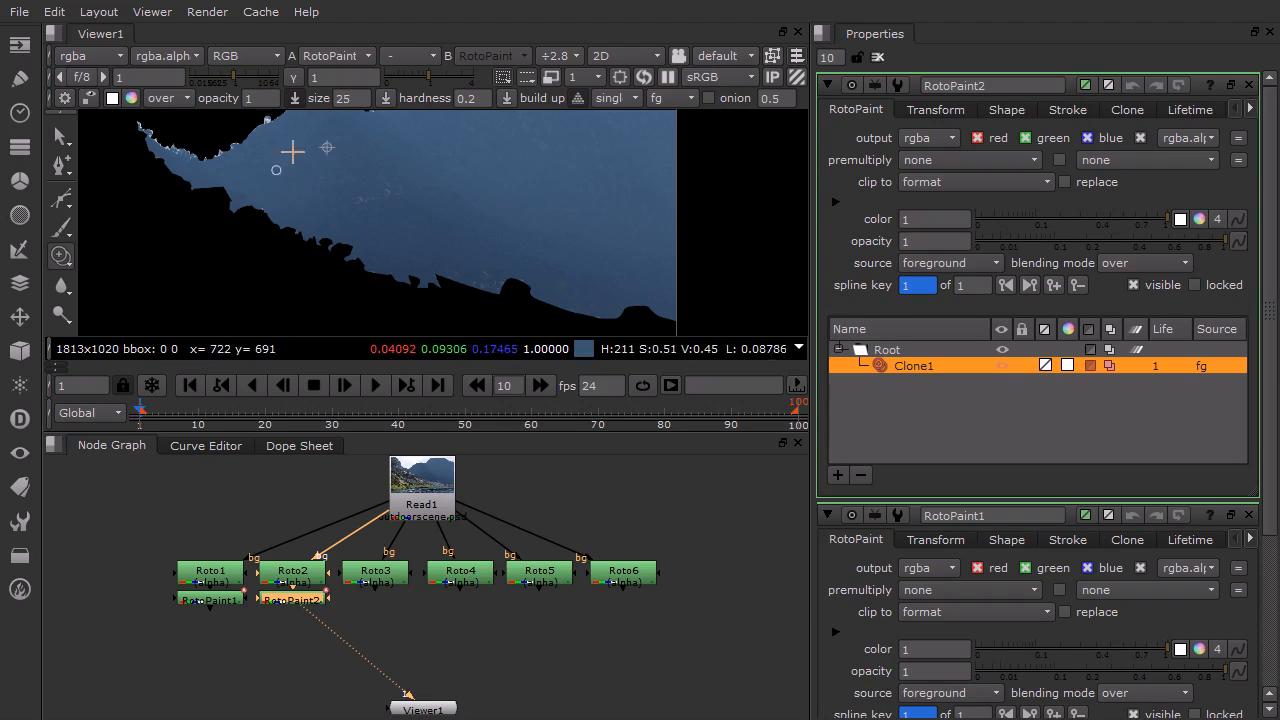
Set the brush size to 85 and clone water over the jagged shoreline and lower edge
click(355, 98)
key(Return)
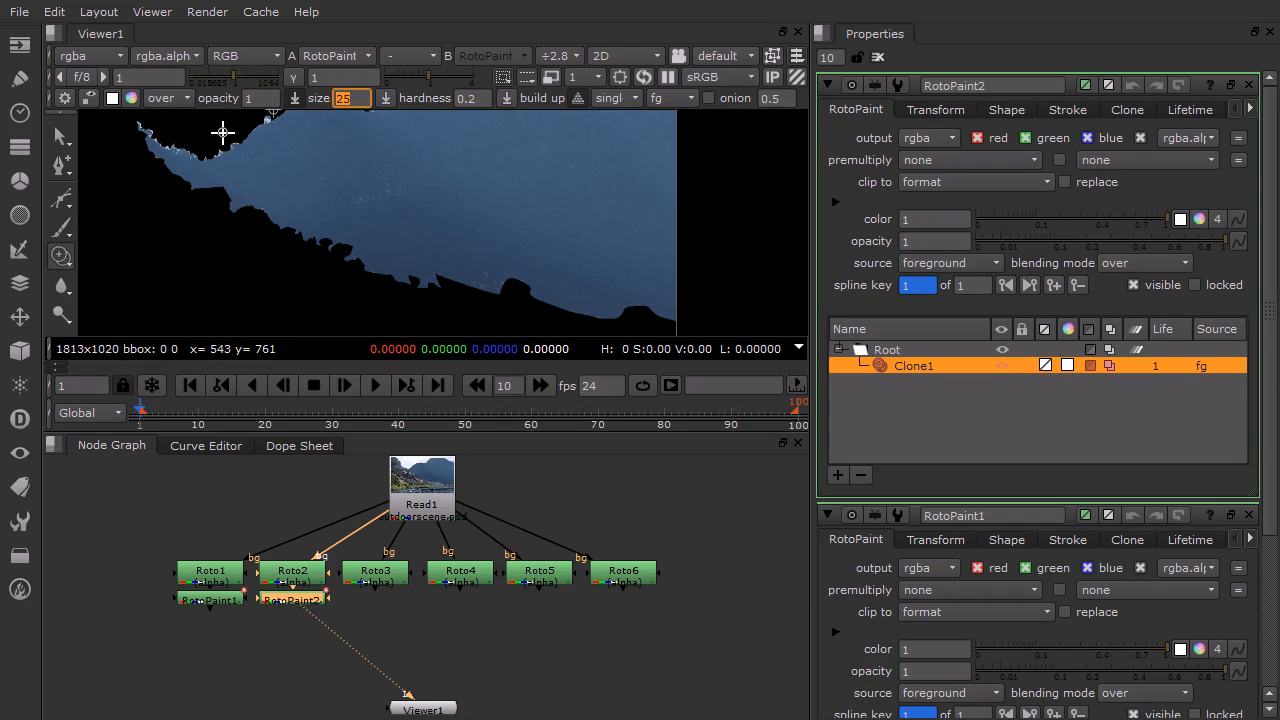
mouse_move(337, 220)
mouse_down()
mouse_move(309, 229)
mouse_move(254, 200)
mouse_move(317, 230)
mouse_move(289, 246)
mouse_move(271, 214)
mouse_move(331, 266)
mouse_move(189, 189)
mouse_move(257, 229)
mouse_move(269, 253)
mouse_move(363, 280)
mouse_move(523, 294)
mouse_move(543, 283)
mouse_up()
mouse_move(403, 186)
ctrl+mouse_down()
mouse_move(411, 274)
mouse_move(503, 260)
mouse_move(437, 270)
ctrl+mouse_up()
mouse_move(405, 210)
ctrl+mouse_down()
mouse_move(400, 254)
mouse_move(417, 246)
mouse_move(628, 312)
mouse_move(407, 300)
mouse_move(483, 289)
mouse_move(306, 294)
mouse_move(297, 306)
mouse_move(334, 283)
mouse_move(229, 257)
mouse_move(251, 234)
mouse_move(200, 229)
mouse_move(203, 213)
mouse_move(165, 206)
ctrl+mouse_up()
mouse_move(334, 223)
ctrl+mouse_down()
mouse_move(160, 180)
mouse_move(178, 194)
mouse_move(148, 202)
mouse_move(133, 136)
mouse_move(136, 213)
ctrl+mouse_up()
mouse_move(138, 213)
mouse_down()
mouse_move(180, 211)
mouse_move(156, 185)
mouse_move(155, 227)
mouse_move(160, 213)
mouse_move(223, 194)
mouse_move(154, 174)
mouse_move(260, 228)
mouse_up()
Clone water over the lower-left gap of the layer
scroll(345, 217, down, 1)
scroll(431, 221, down, 1)
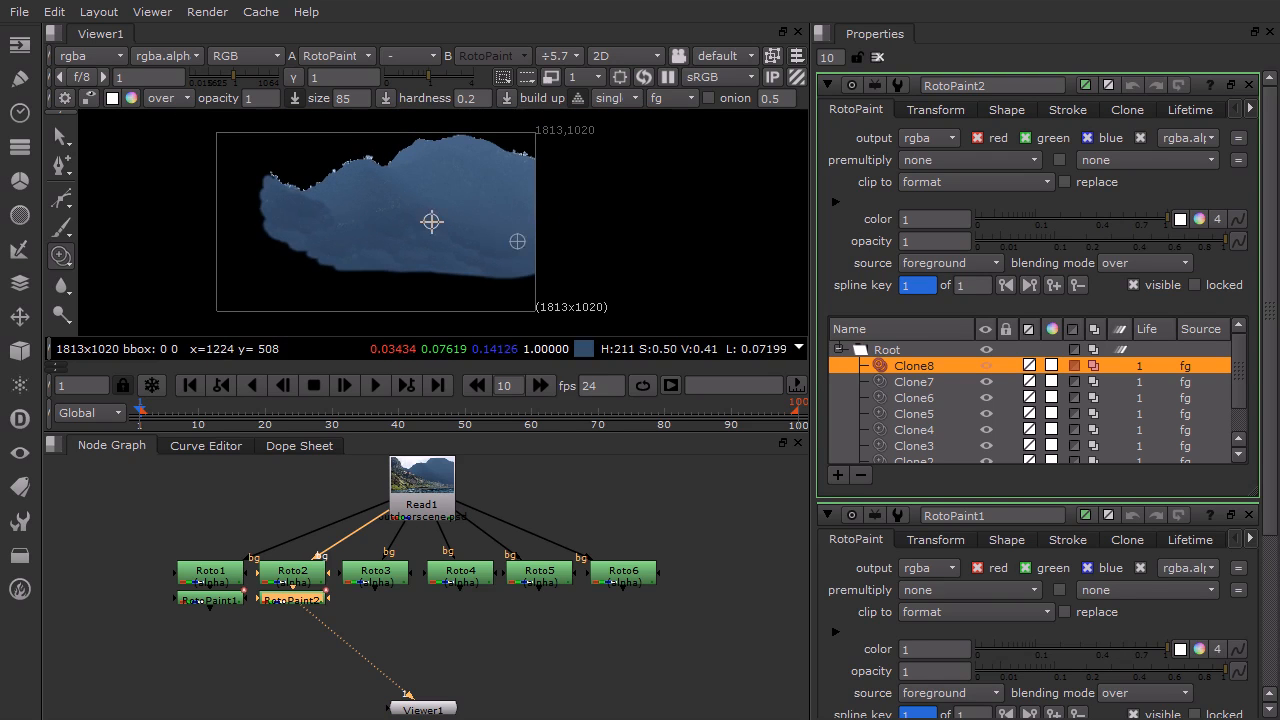
middle_drag(311, 208, 306, 223)
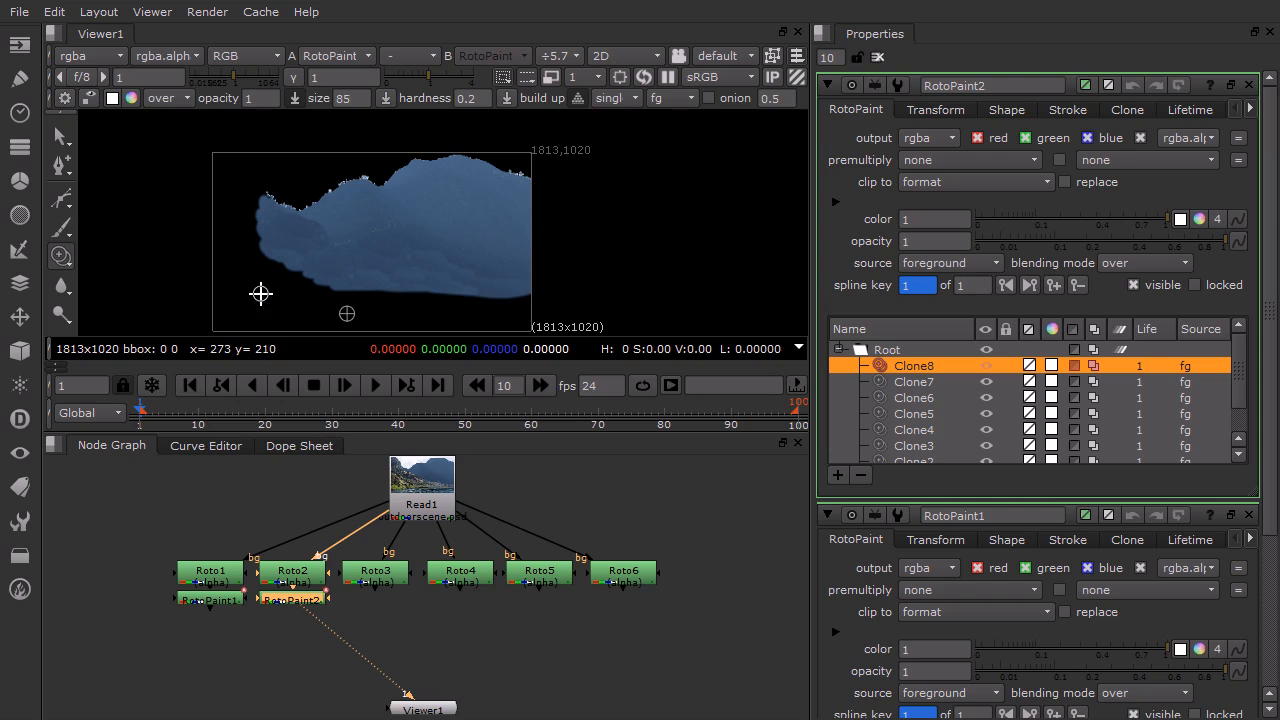
Paint brush strokes of size 75 across the empty lower-left area and recolour them with the sampled water blue
click(62, 229)
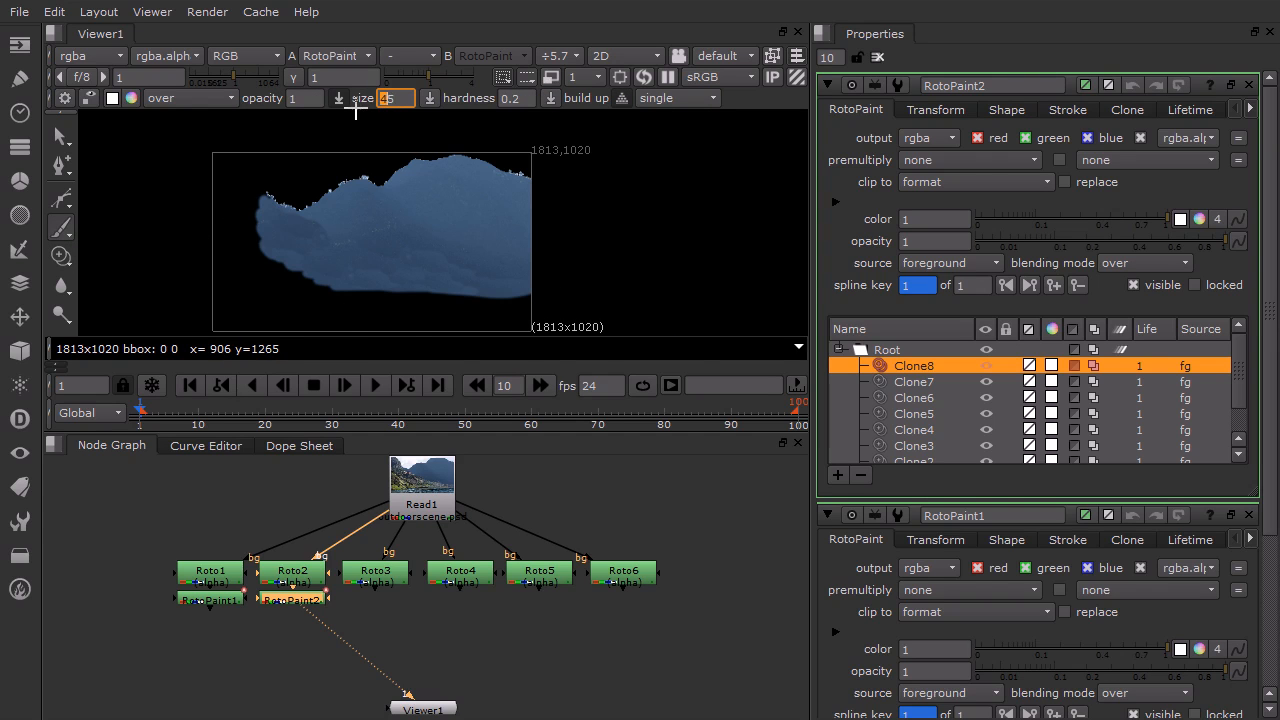
mouse_move(272, 260)
mouse_down()
mouse_move(240, 295)
mouse_move(378, 295)
mouse_move(432, 312)
mouse_move(441, 298)
mouse_up()
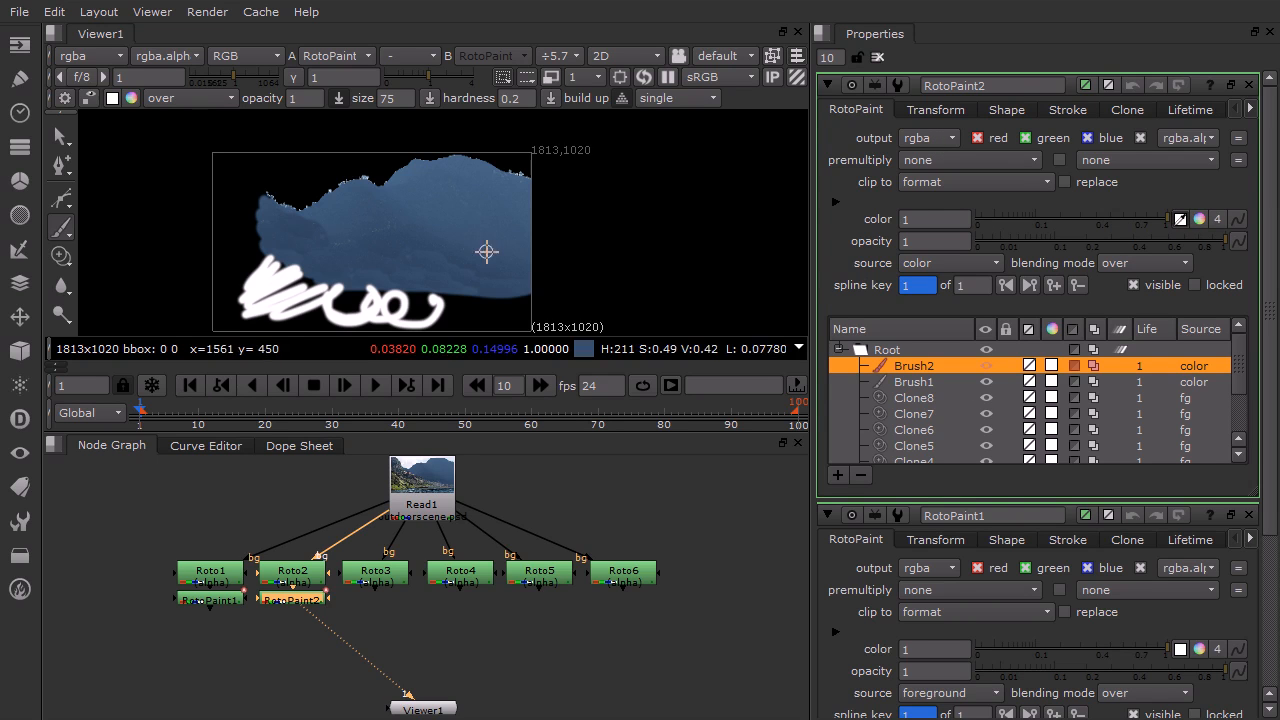
ctrl+click(384, 233)
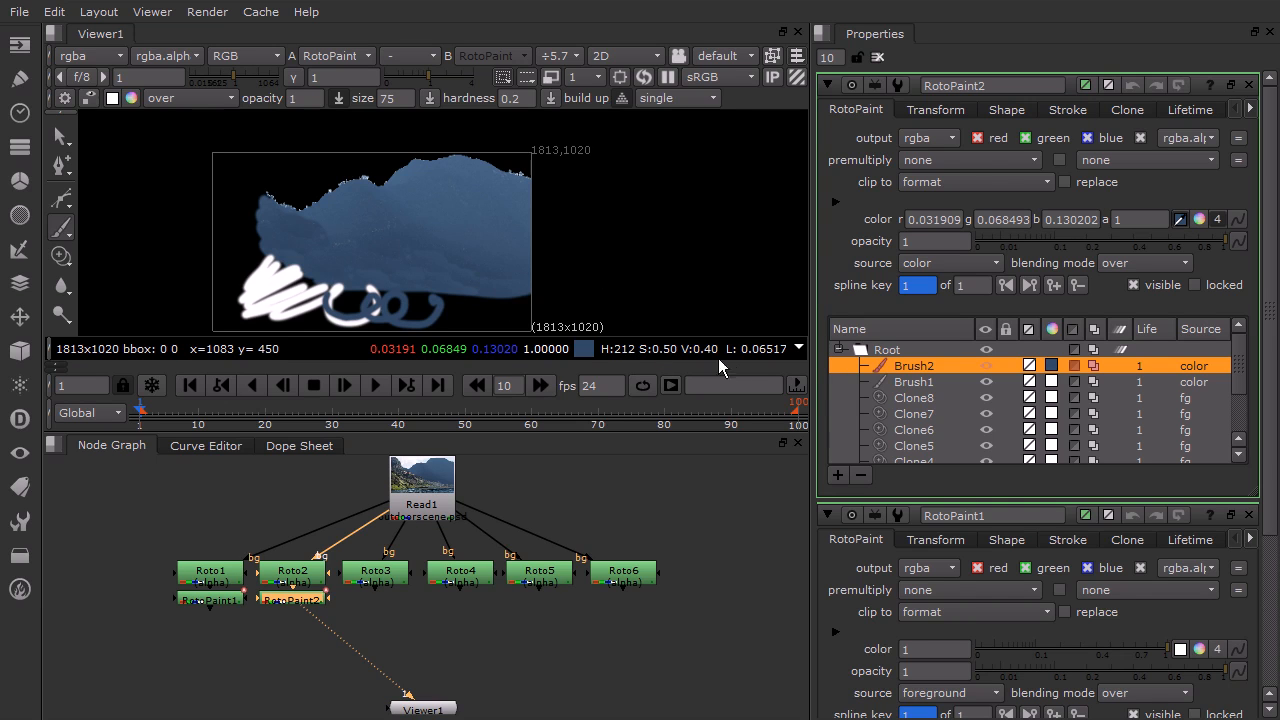
Recolour the first brush stroke with the sampled water blue
click(913, 383)
ctrl+click(335, 240)
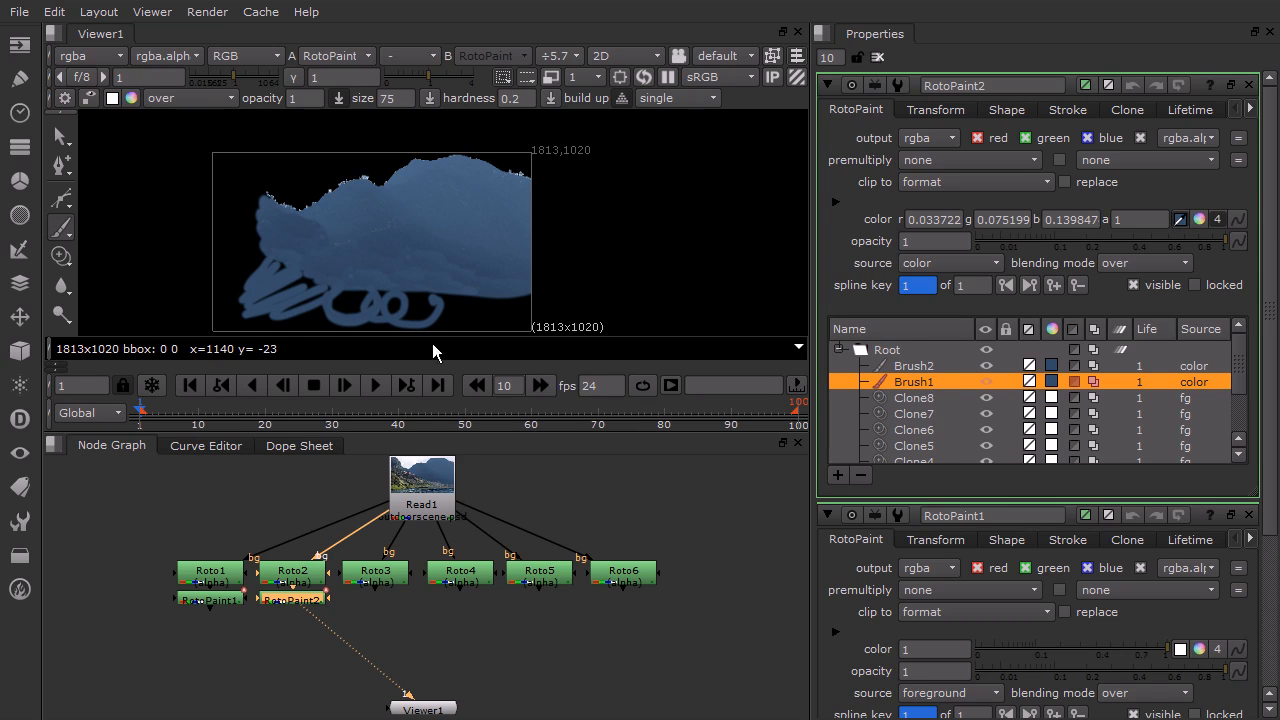
Smear the water layer's lower painted edge with the Smear tool at size 55
mouse_move(61, 288)
mouse_down()
mouse_move(113, 291)
mouse_move(118, 325)
mouse_up()
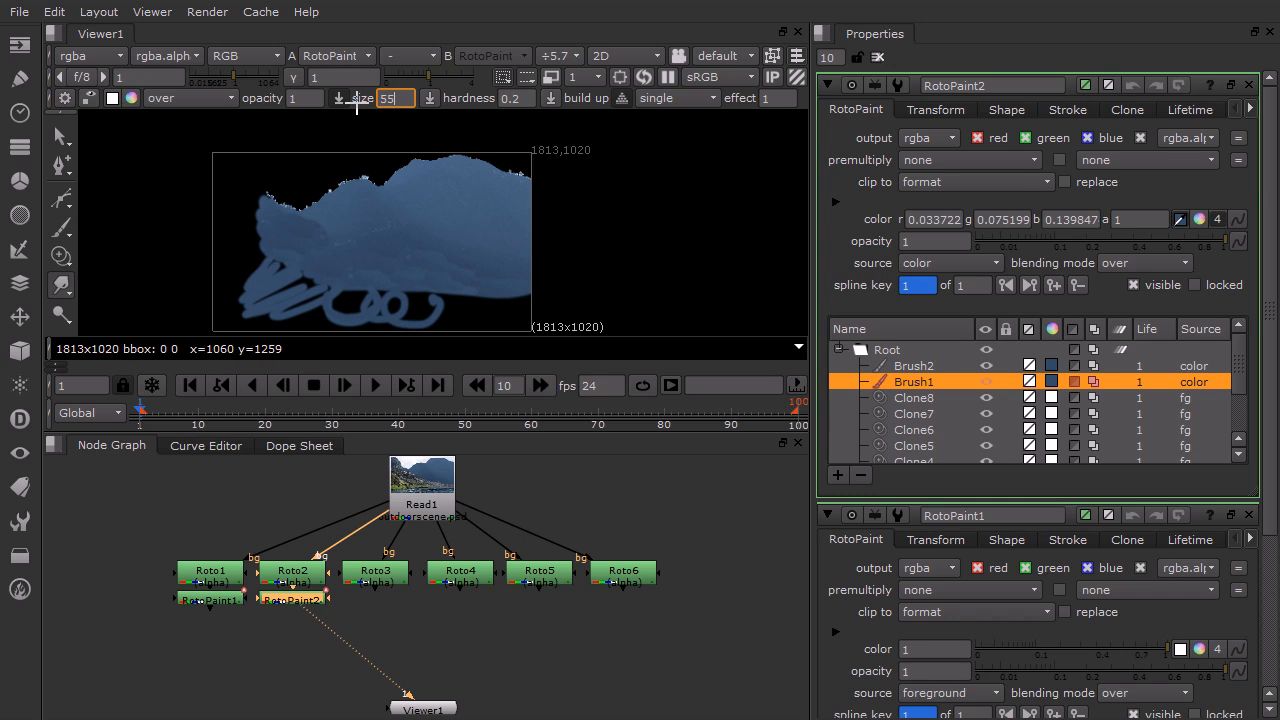
mouse_move(352, 298)
mouse_down()
mouse_move(357, 337)
mouse_move(360, 308)
mouse_move(381, 297)
mouse_up()
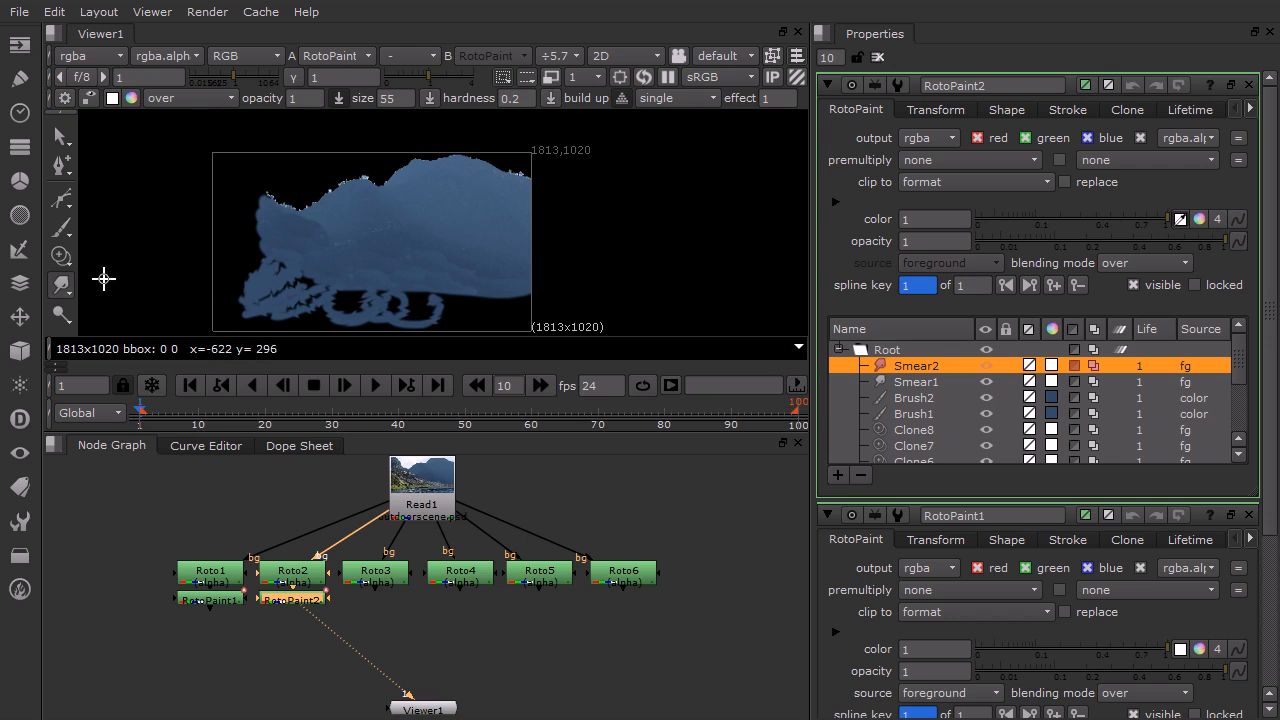
Blur the painted lower-left area with the Blur tool, first at size 50, then at size 200
right_click(59, 298)
click(100, 283)
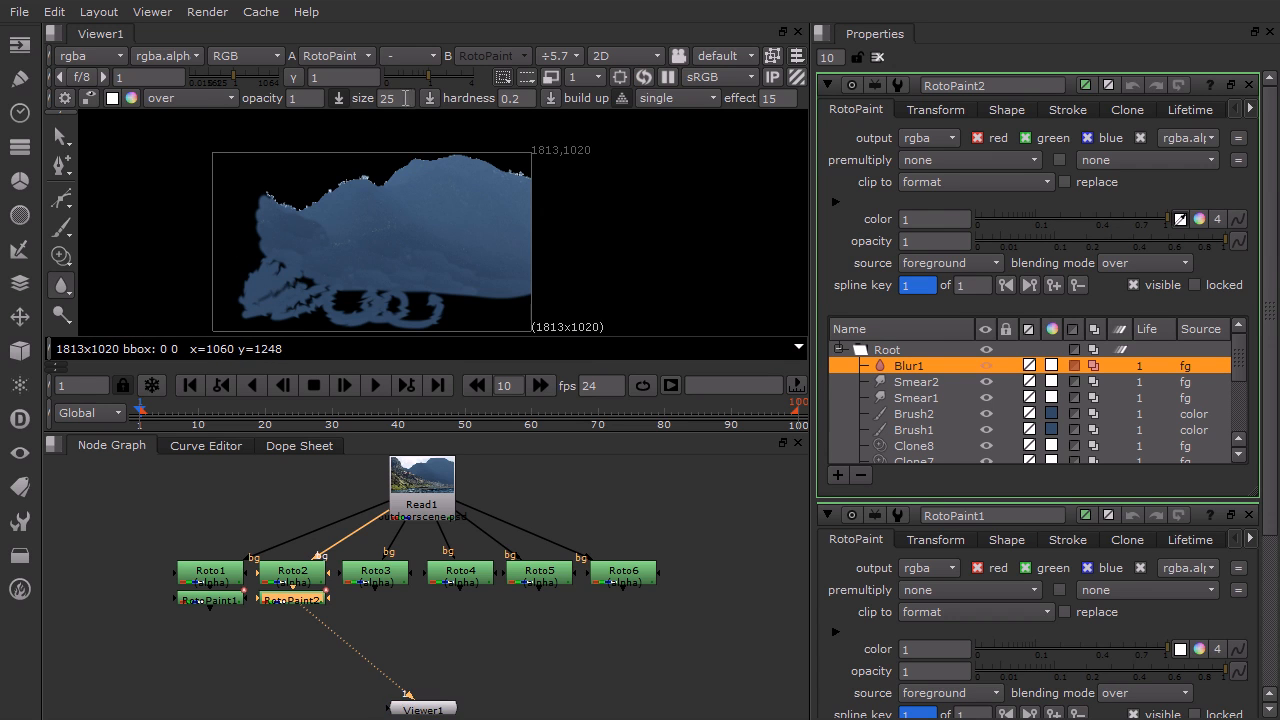
text(50)
drag(286, 277, 286, 287)
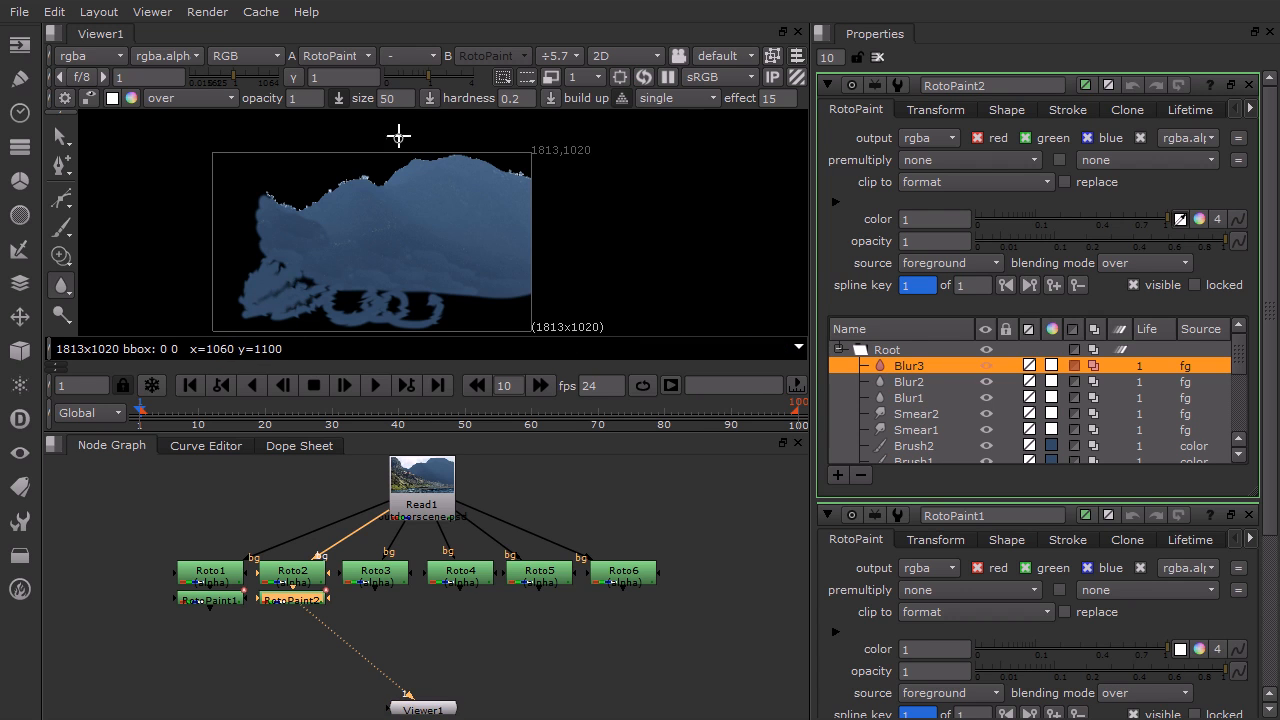
text(200)
drag(312, 289, 251, 296)
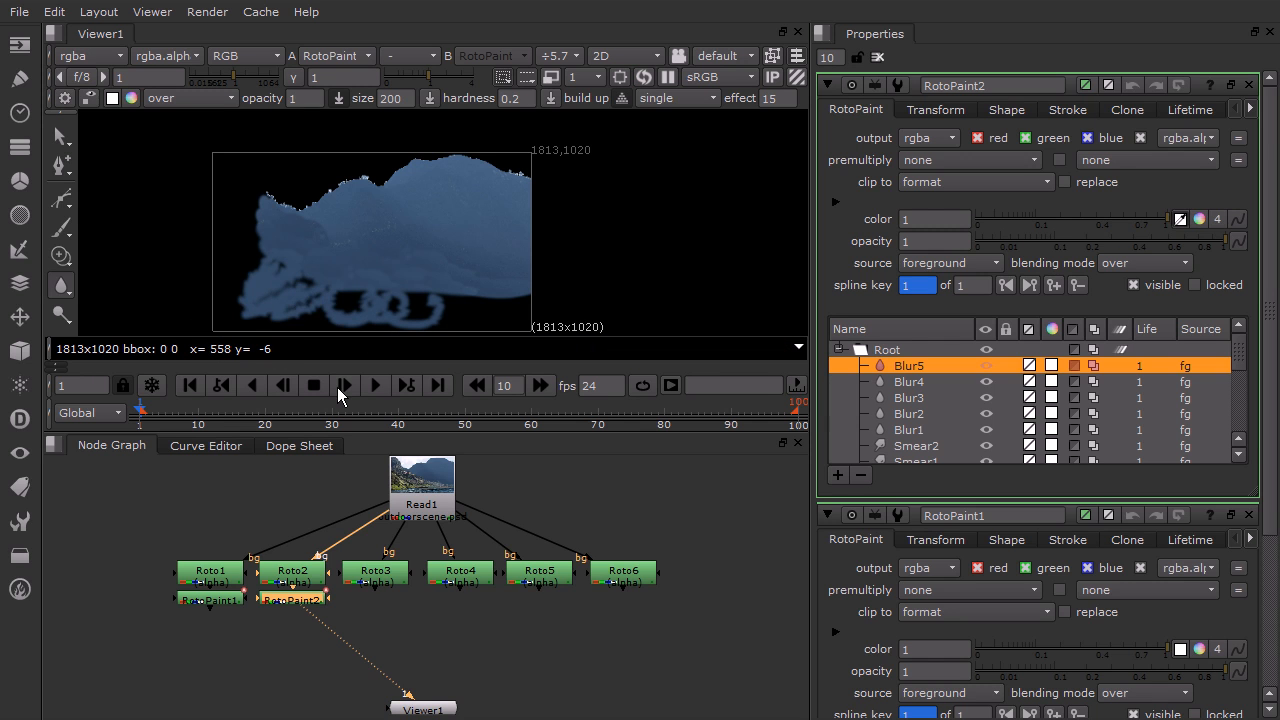
drag(326, 292, 245, 292)
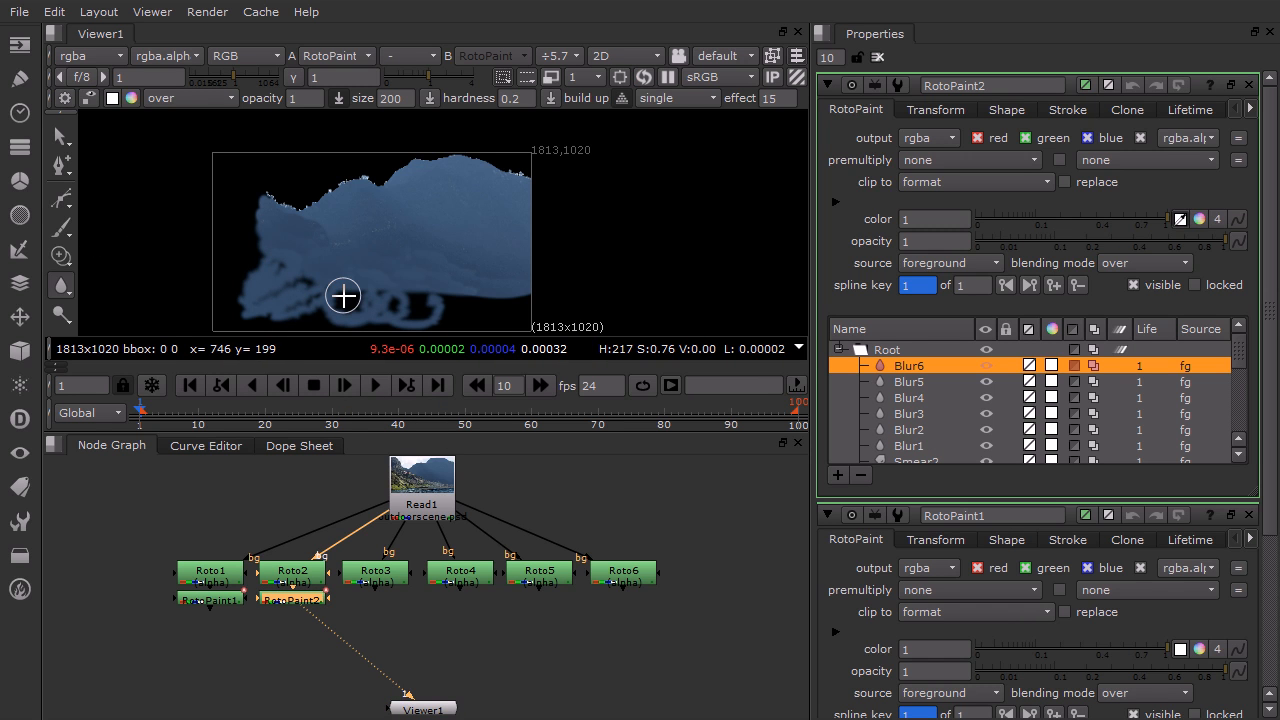
Paint two size-100 brush strokes over the lower-left gap and recolour the latest with the sampled water blue
click(61, 227)
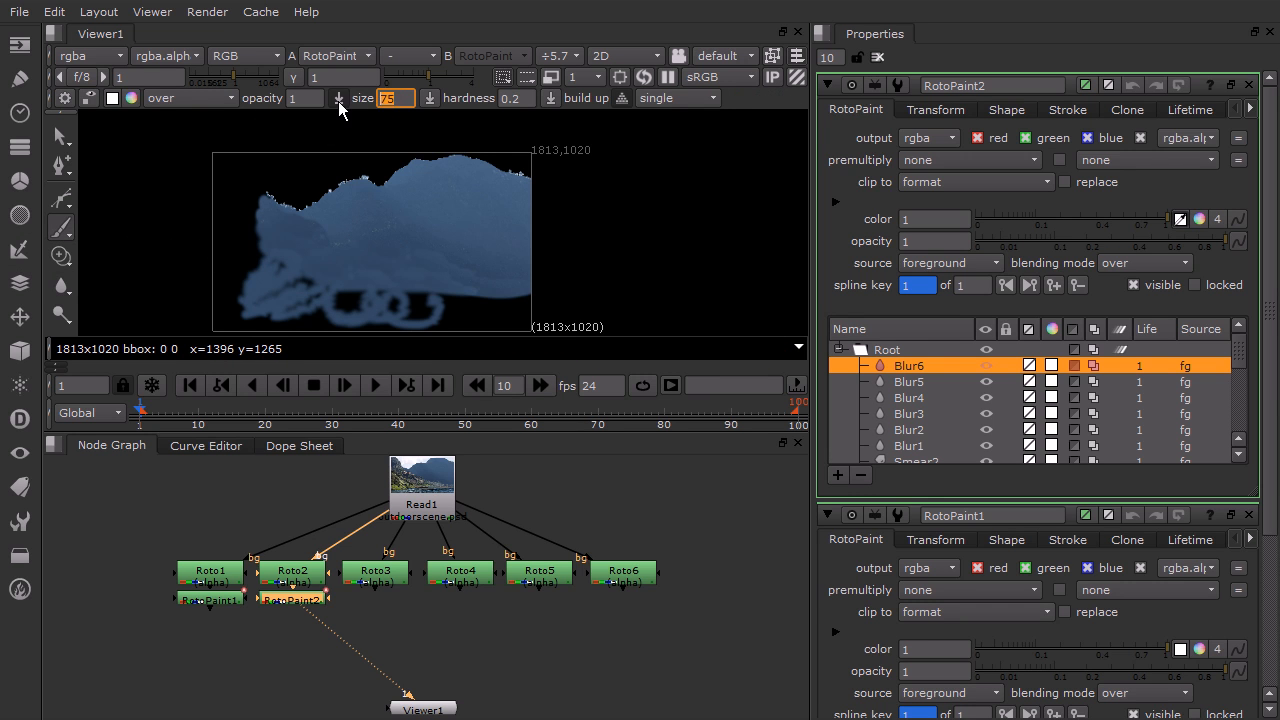
mouse_move(248, 246)
mouse_down()
mouse_move(243, 266)
mouse_move(247, 210)
mouse_move(252, 272)
mouse_move(215, 245)
mouse_move(218, 231)
mouse_move(263, 210)
mouse_move(219, 193)
mouse_move(253, 207)
mouse_move(226, 200)
mouse_move(226, 245)
mouse_up()
mouse_move(215, 309)
mouse_down()
mouse_move(230, 322)
mouse_move(258, 303)
mouse_move(236, 280)
mouse_move(241, 262)
mouse_move(240, 322)
mouse_up()
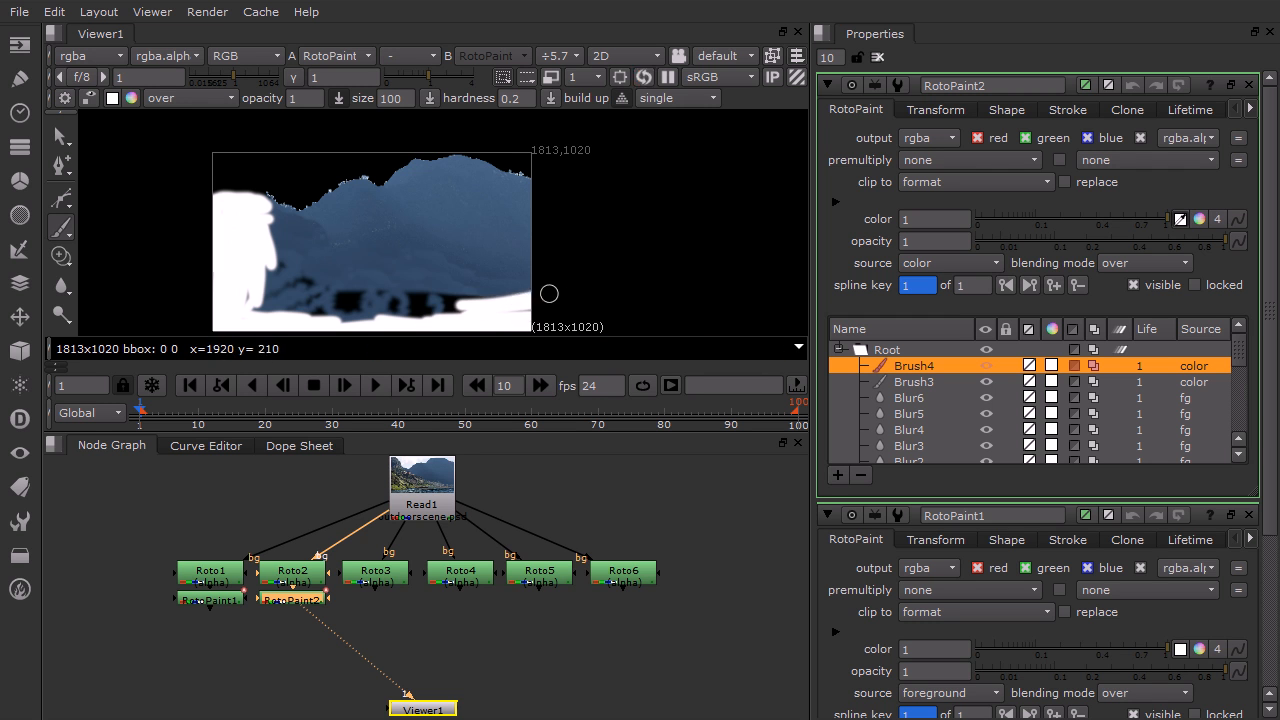
mouse_move(399, 317)
mouse_down()
mouse_move(414, 299)
mouse_move(383, 289)
mouse_move(376, 322)
mouse_move(280, 300)
mouse_move(291, 288)
mouse_move(266, 272)
mouse_move(300, 290)
mouse_move(279, 308)
mouse_up()
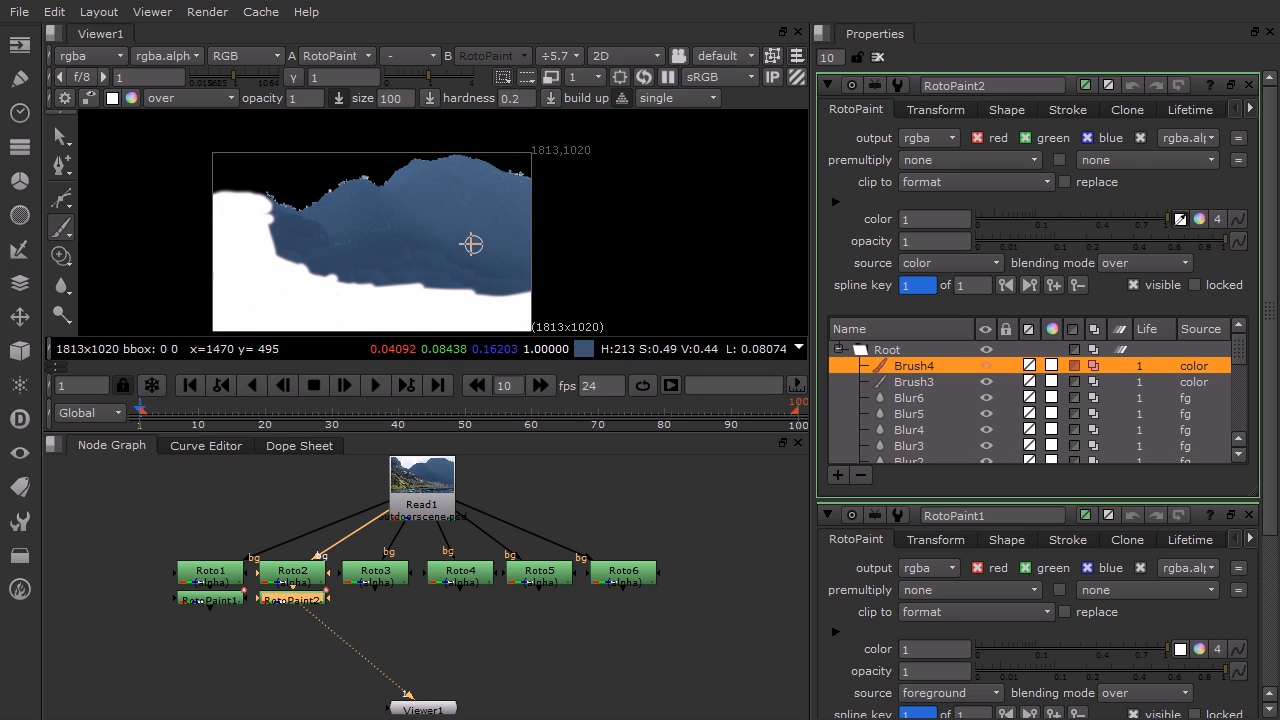
ctrl+click(402, 238)
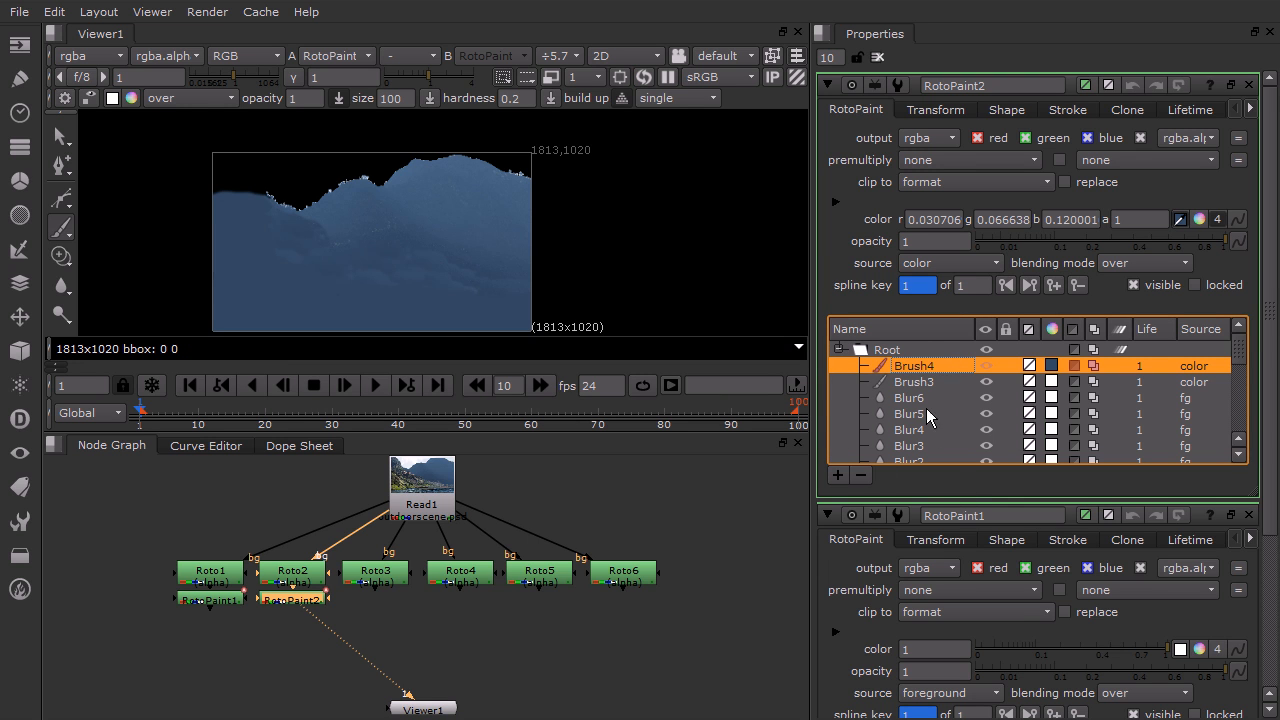
Delete the Brush3 stroke from the stroke list
click(914, 382)
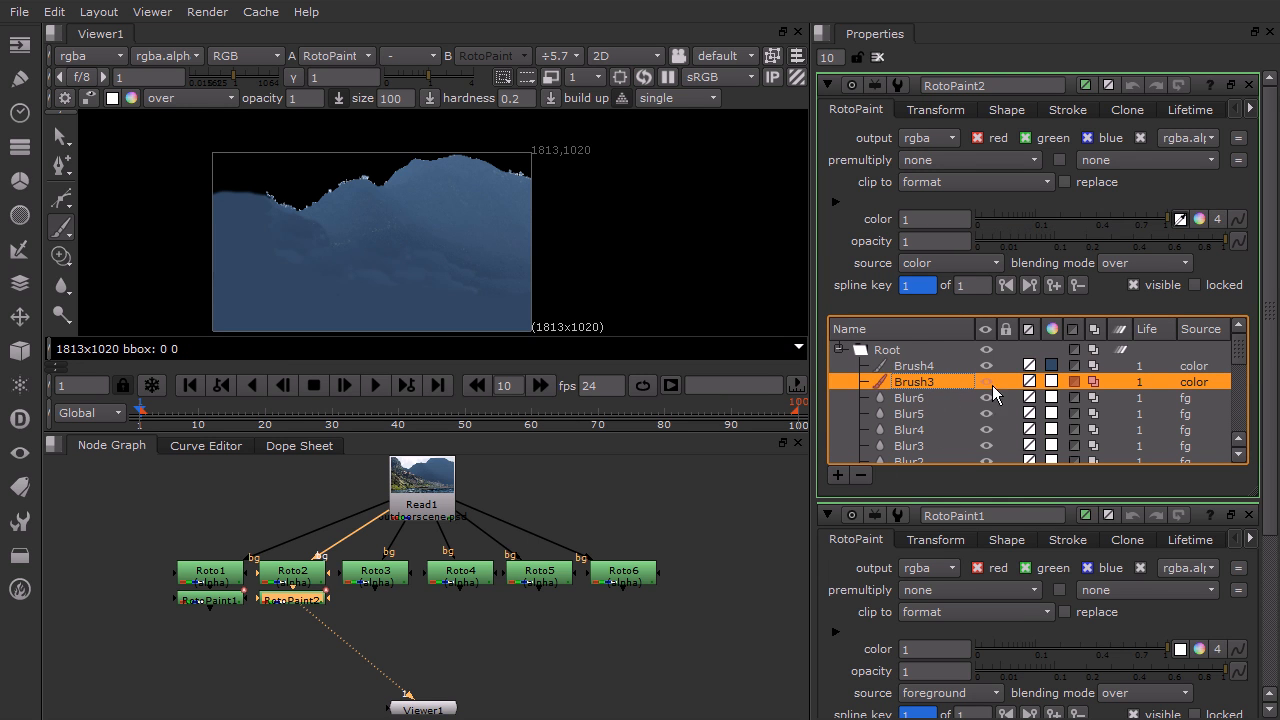
click(860, 476)
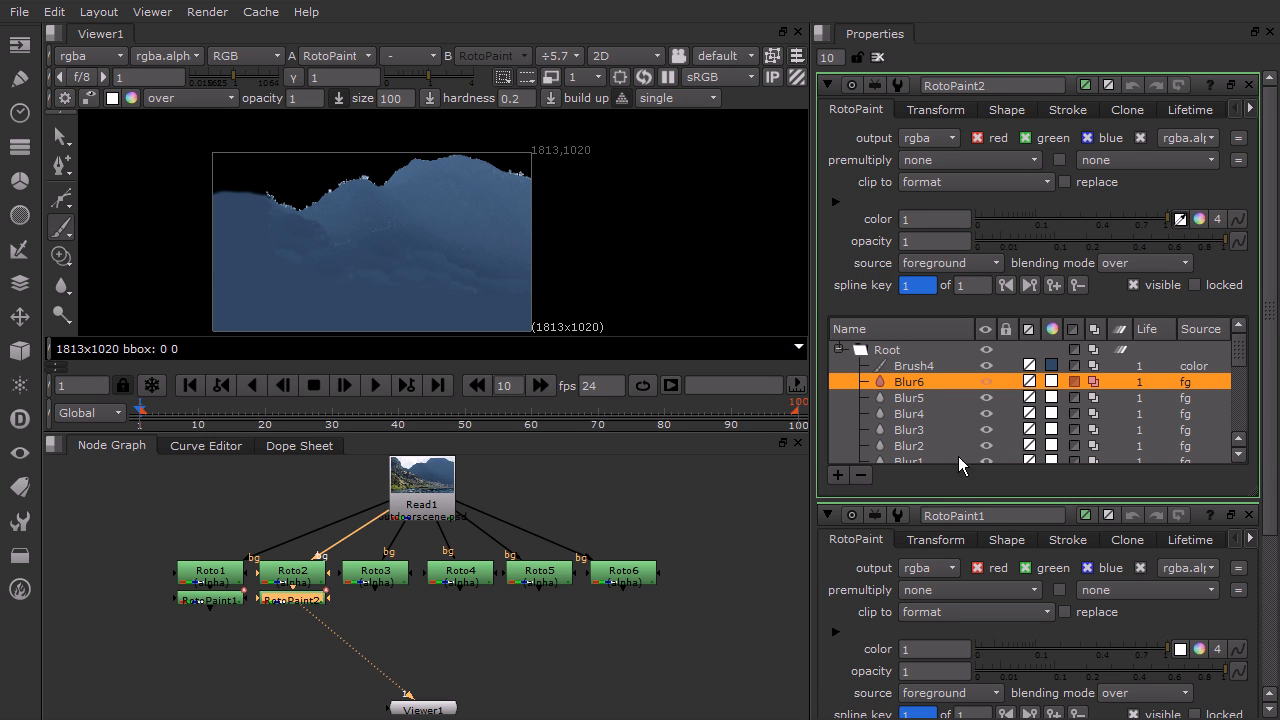
Blur the water's painted lower area and the seams along its upper edge with the size-200 Blur tool
click(61, 284)
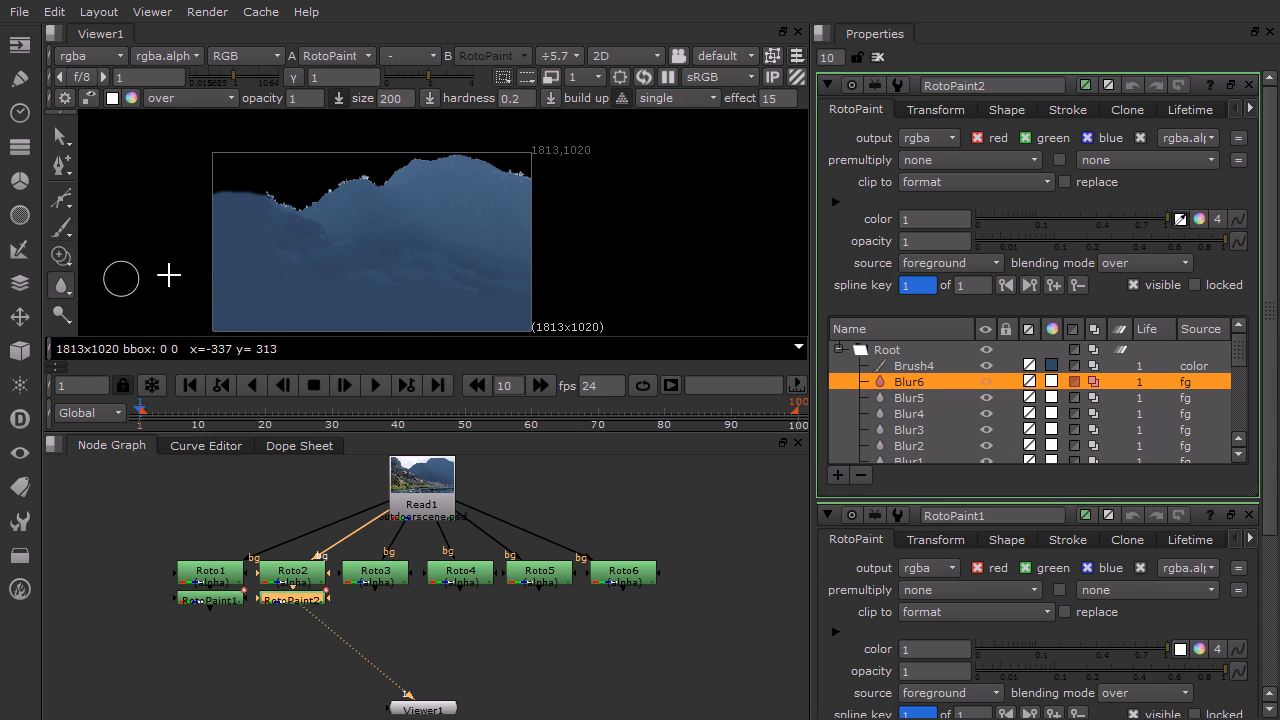
drag(306, 243, 294, 220)
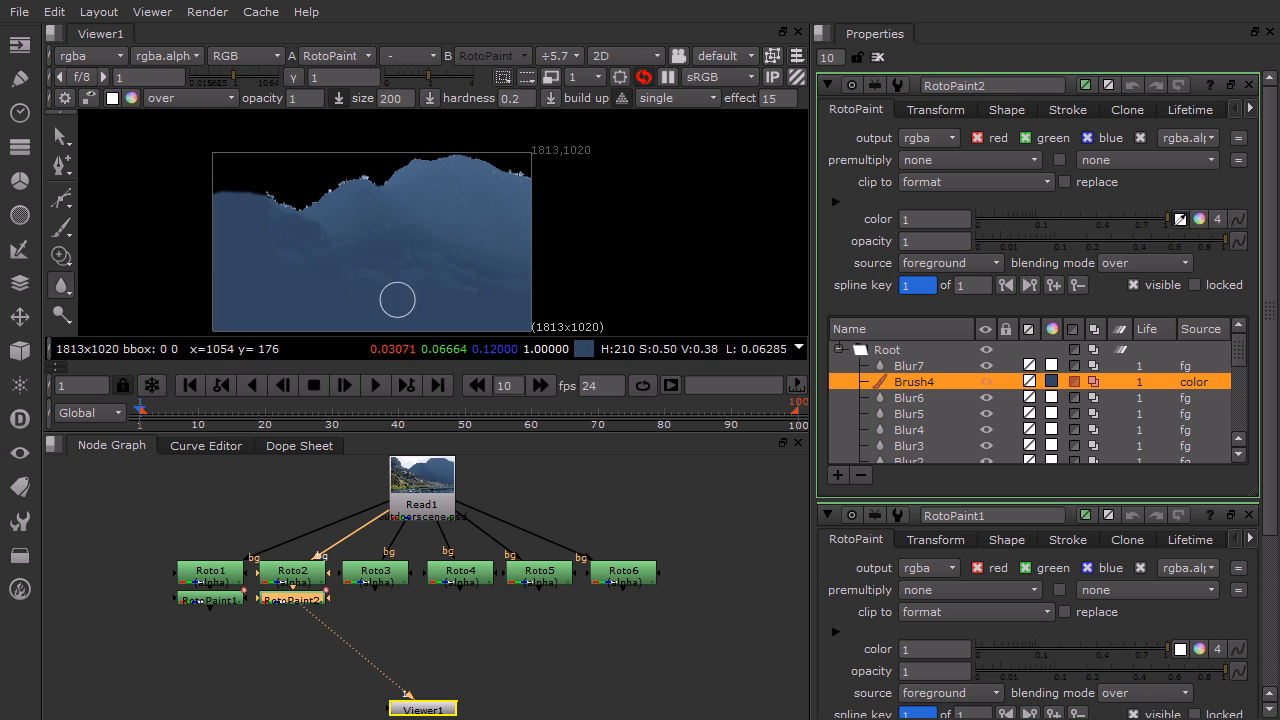
mouse_move(285, 212)
mouse_down()
mouse_move(263, 192)
mouse_move(223, 189)
mouse_move(312, 220)
mouse_up()
scroll(312, 220, up, 8)
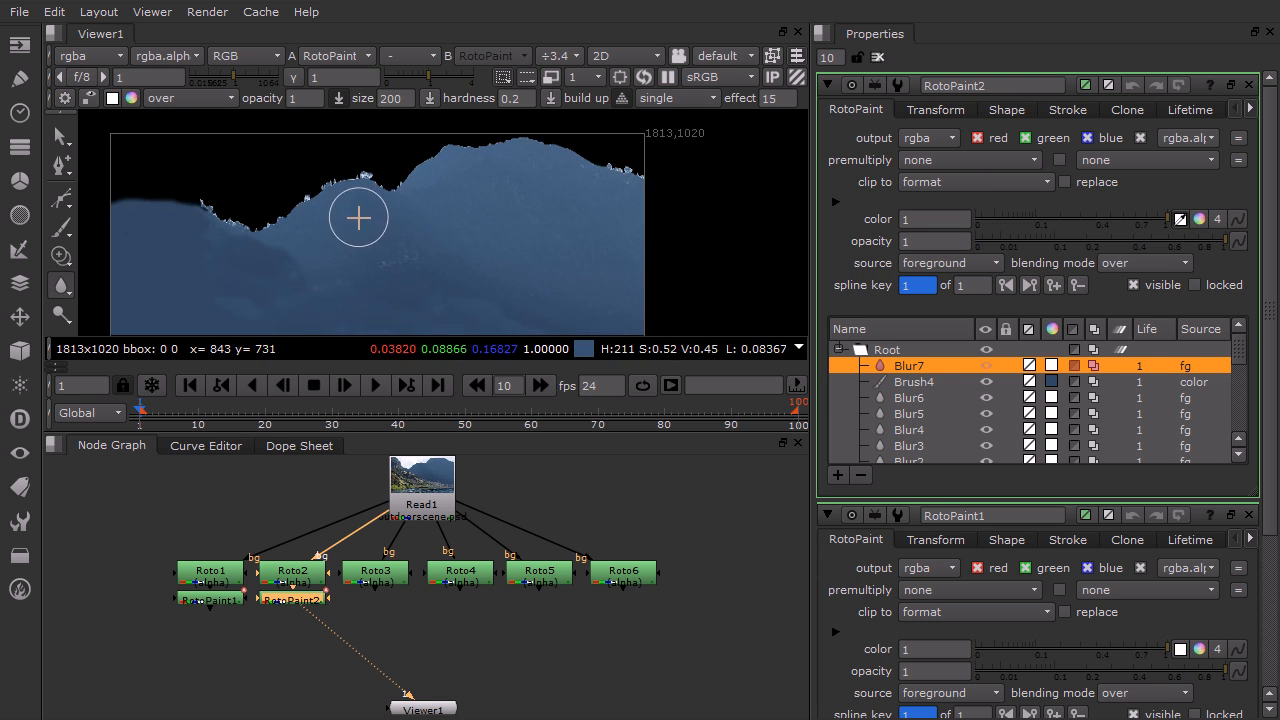
middle_drag(312, 232, 354, 306)
middle_drag(204, 291, 746, 260)
drag(487, 230, 508, 171)
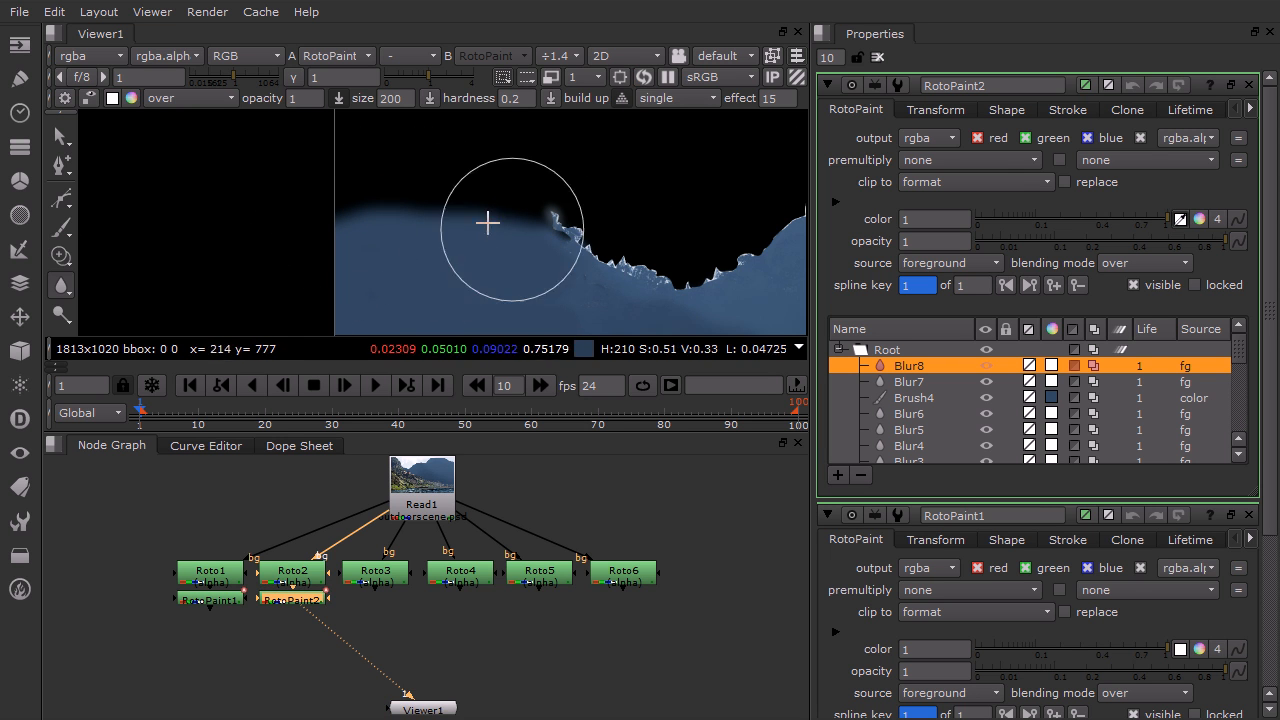
Switch to the Eraser, set hardness to 1, and erase along the water's upper edge
right_click(66, 282)
right_click(68, 233)
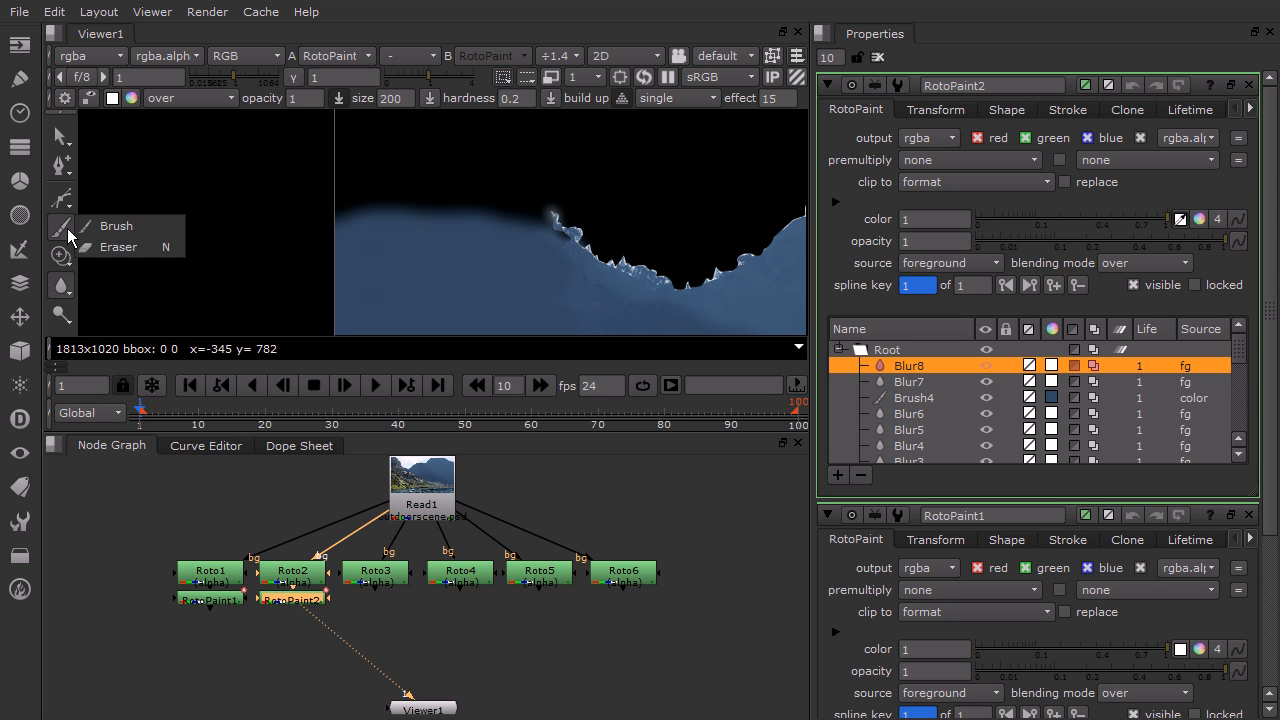
click(131, 246)
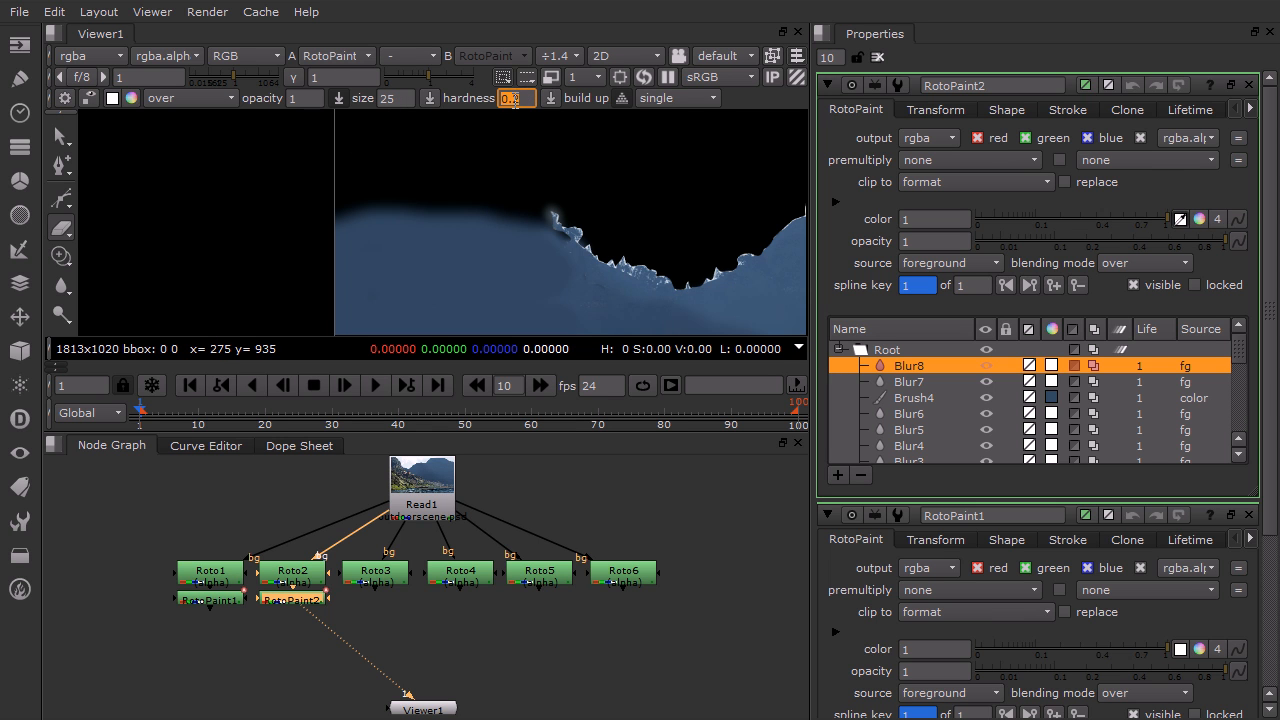
text(1)
mouse_move(400, 212)
mouse_down()
mouse_move(339, 224)
mouse_move(417, 214)
mouse_up()
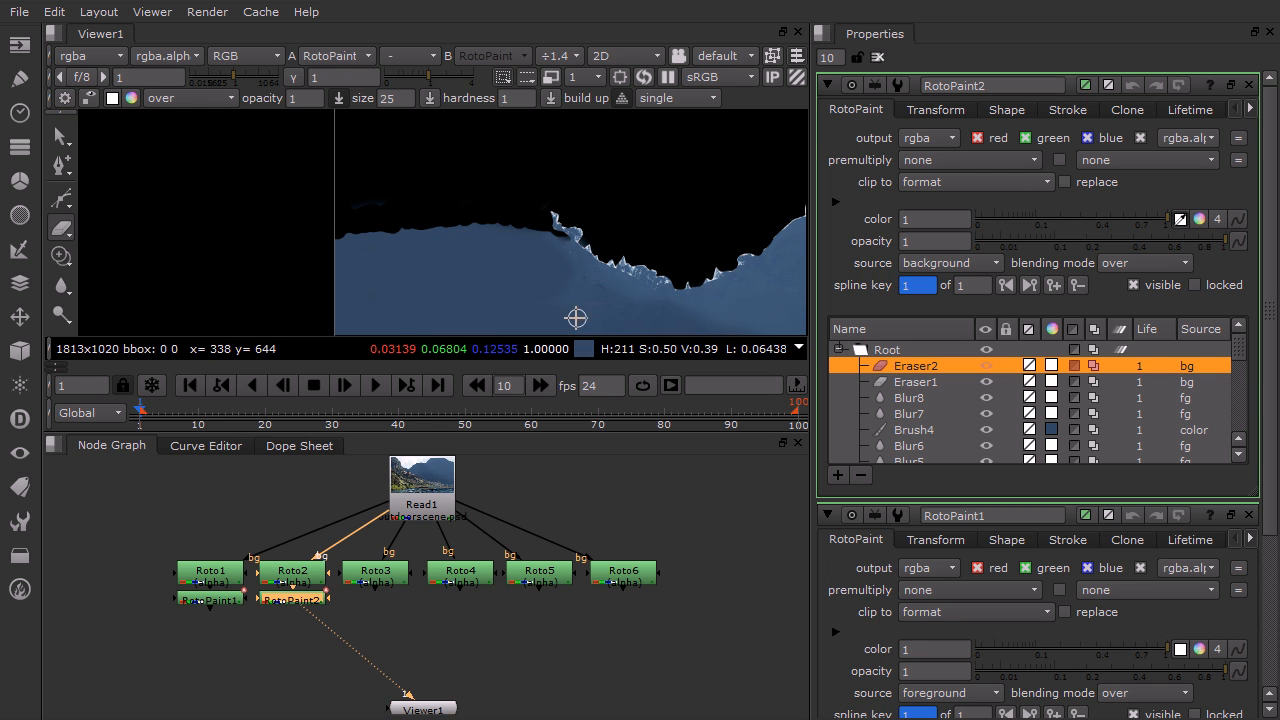
Paint size-100 brush strokes above the jagged shoreline and recolour both with the sampled water blue
drag(62, 232, 114, 220)
mouse_move(560, 252)
mouse_down()
mouse_move(517, 212)
mouse_move(403, 200)
mouse_move(400, 220)
mouse_move(309, 220)
mouse_move(511, 222)
mouse_move(423, 189)
mouse_move(320, 189)
mouse_up()
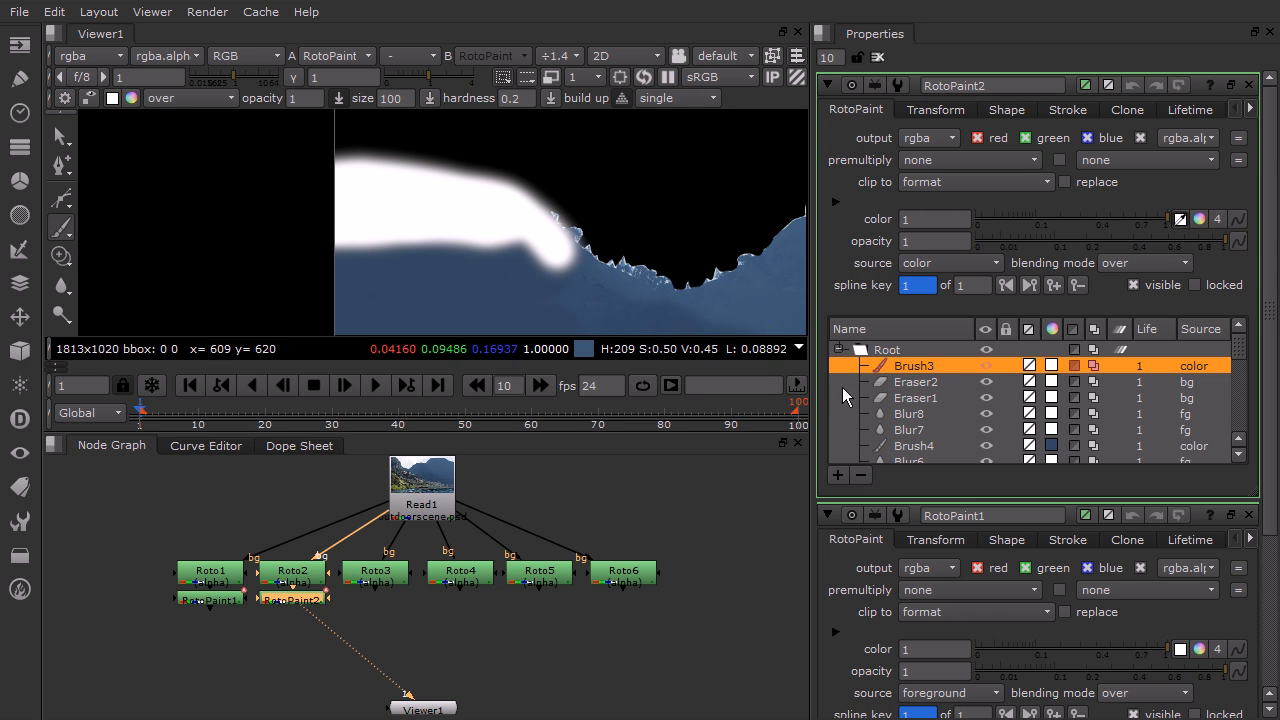
drag(600, 251, 480, 202)
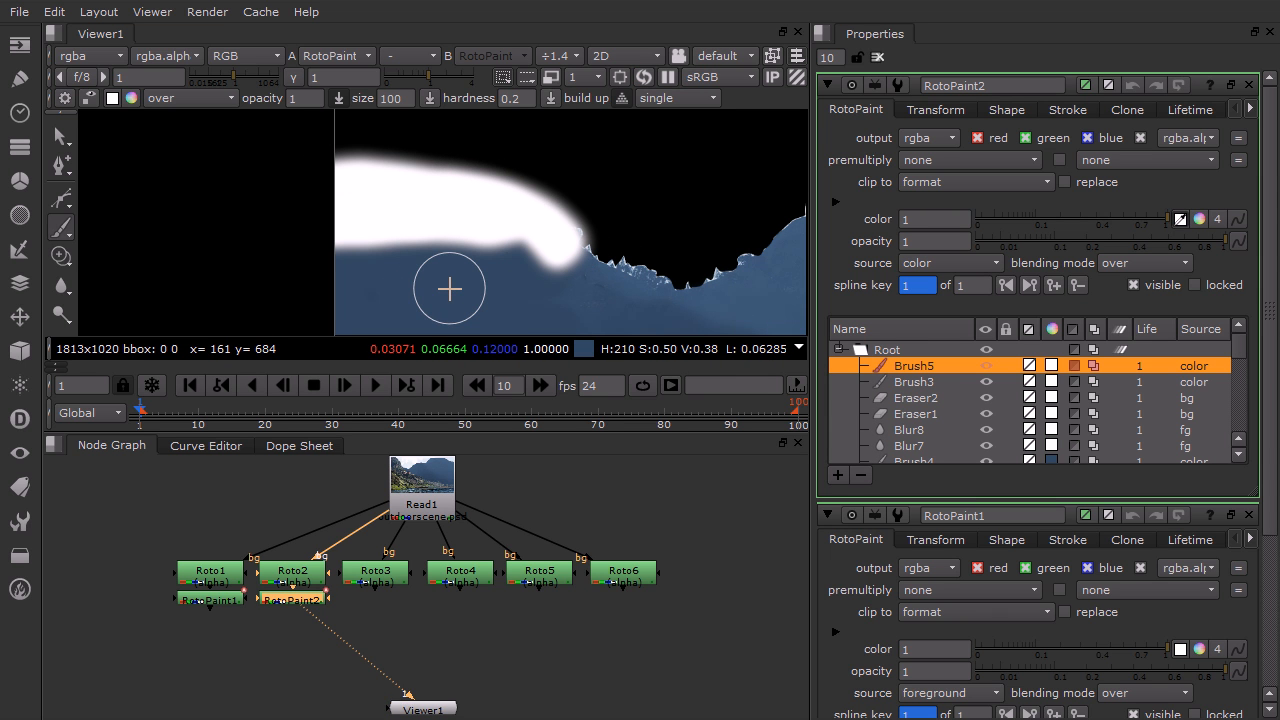
ctrl+click(500, 315)
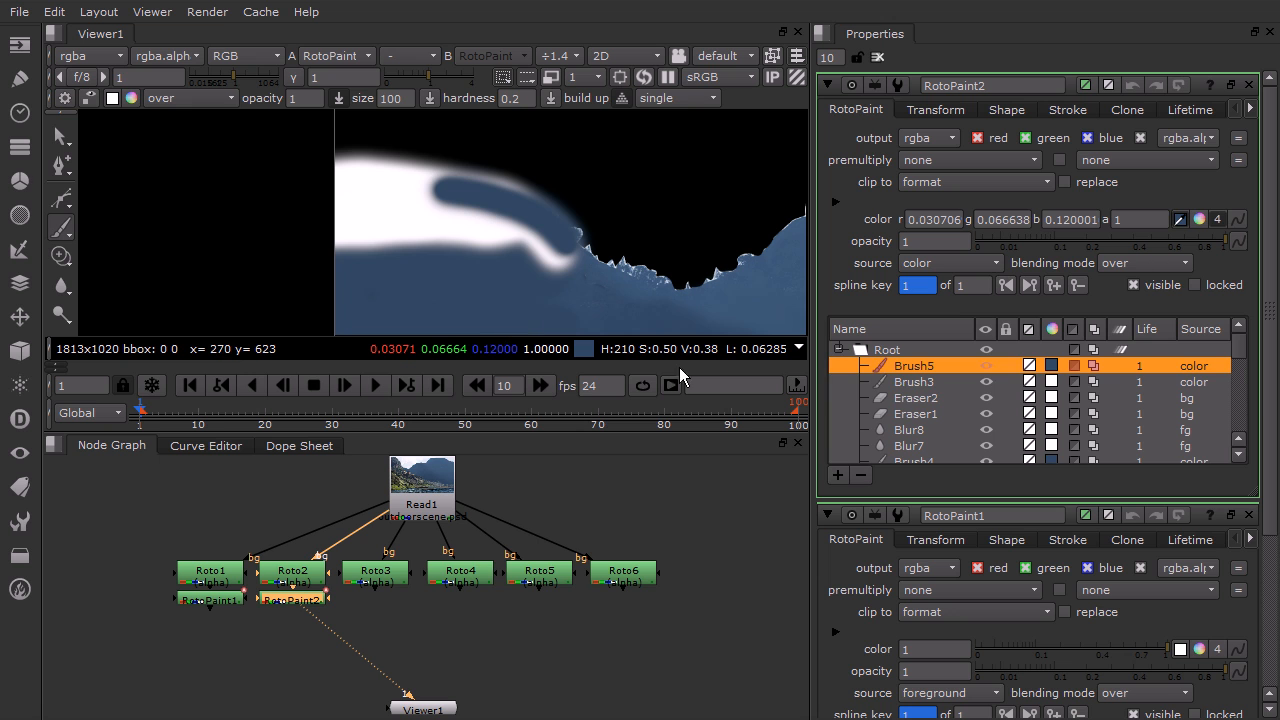
click(912, 381)
ctrl+click(505, 295)
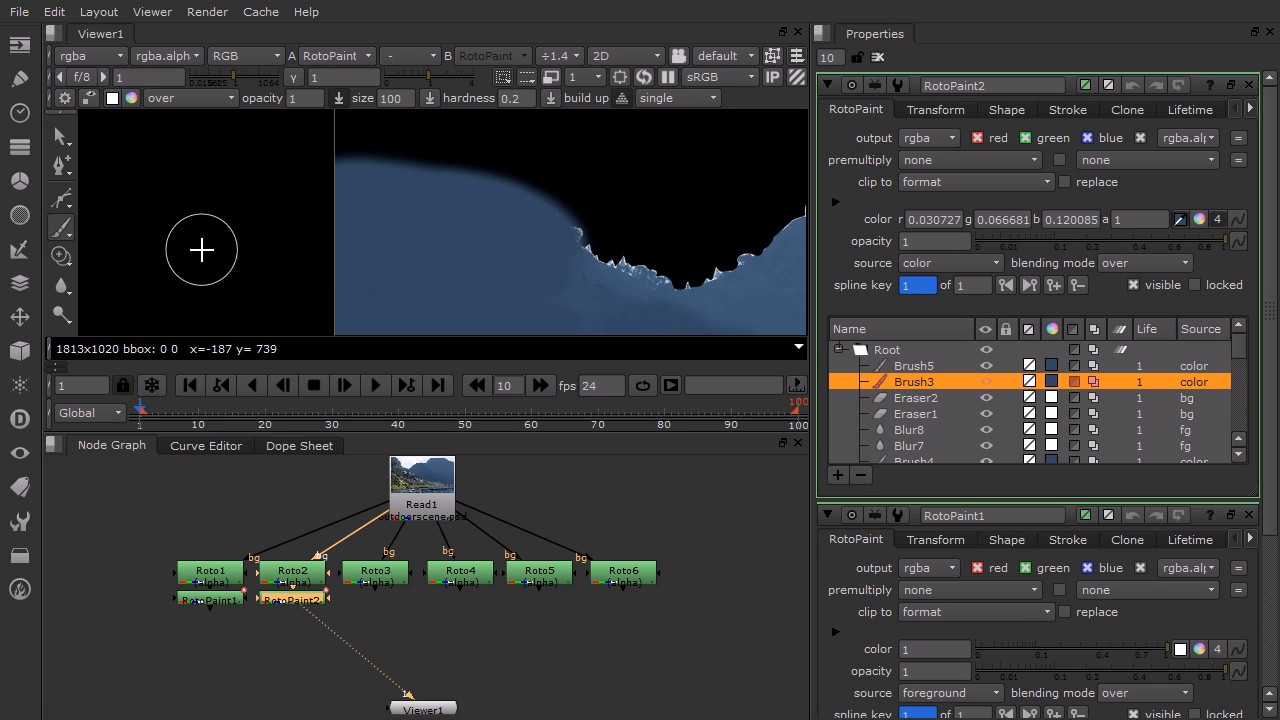
Erase the painted strokes' upper edges with the size-25 Eraser to shape a rough shoreline
drag(61, 231, 122, 247)
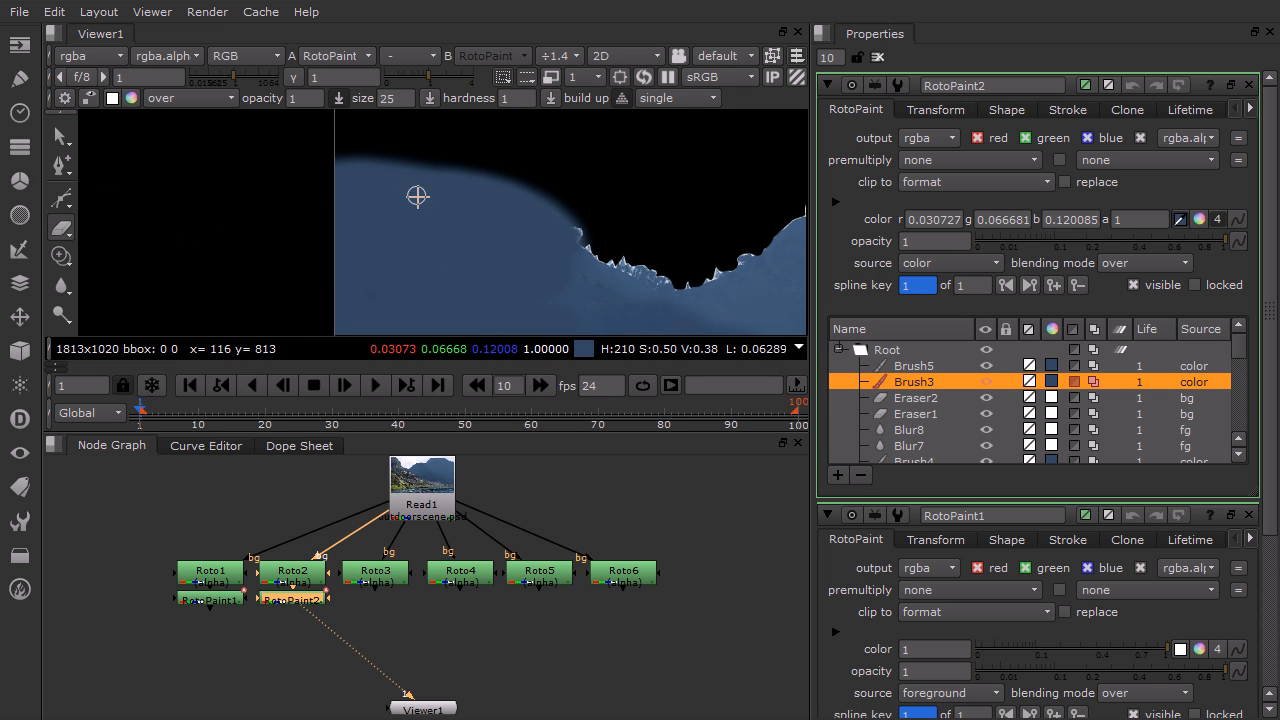
drag(552, 207, 575, 217)
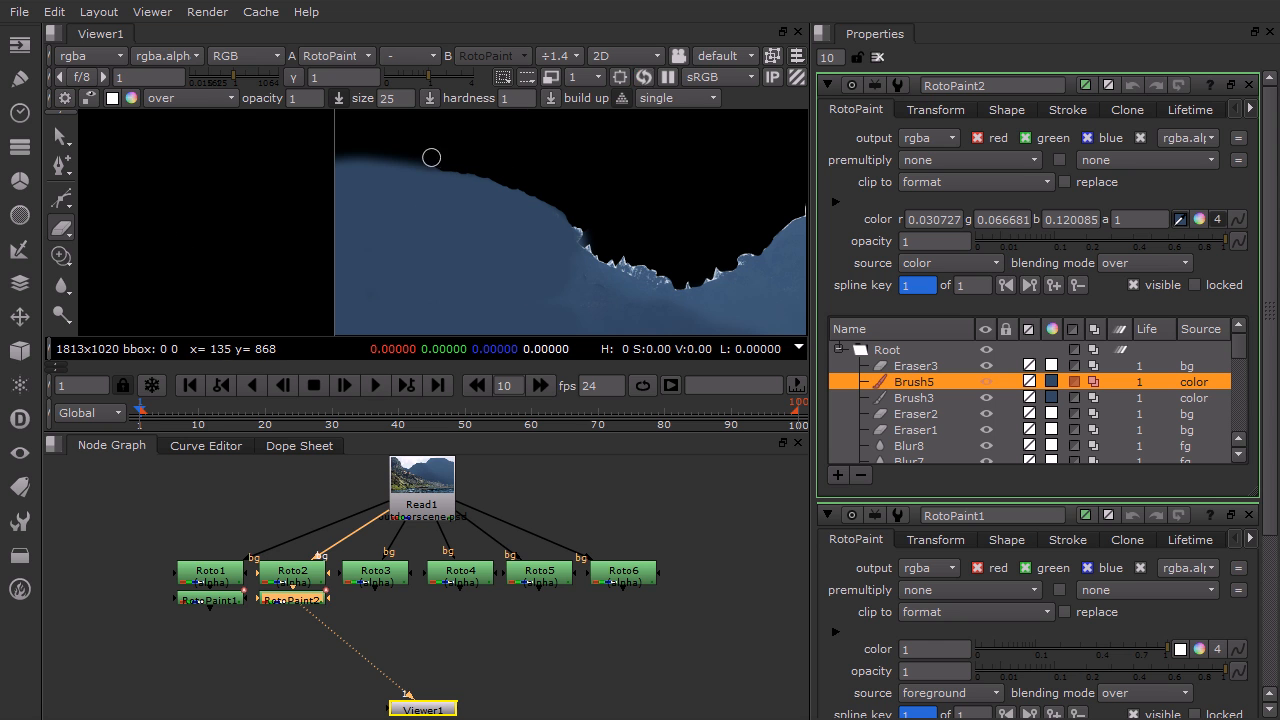
drag(364, 153, 328, 161)
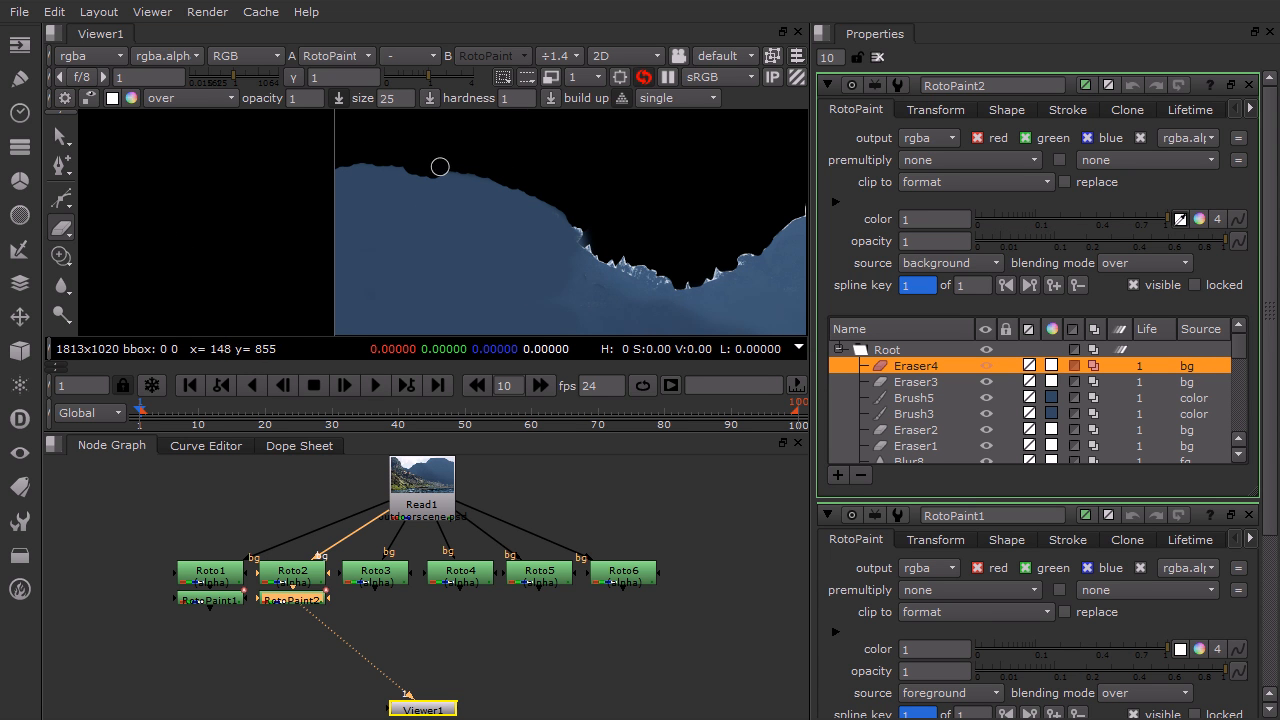
drag(579, 229, 576, 209)
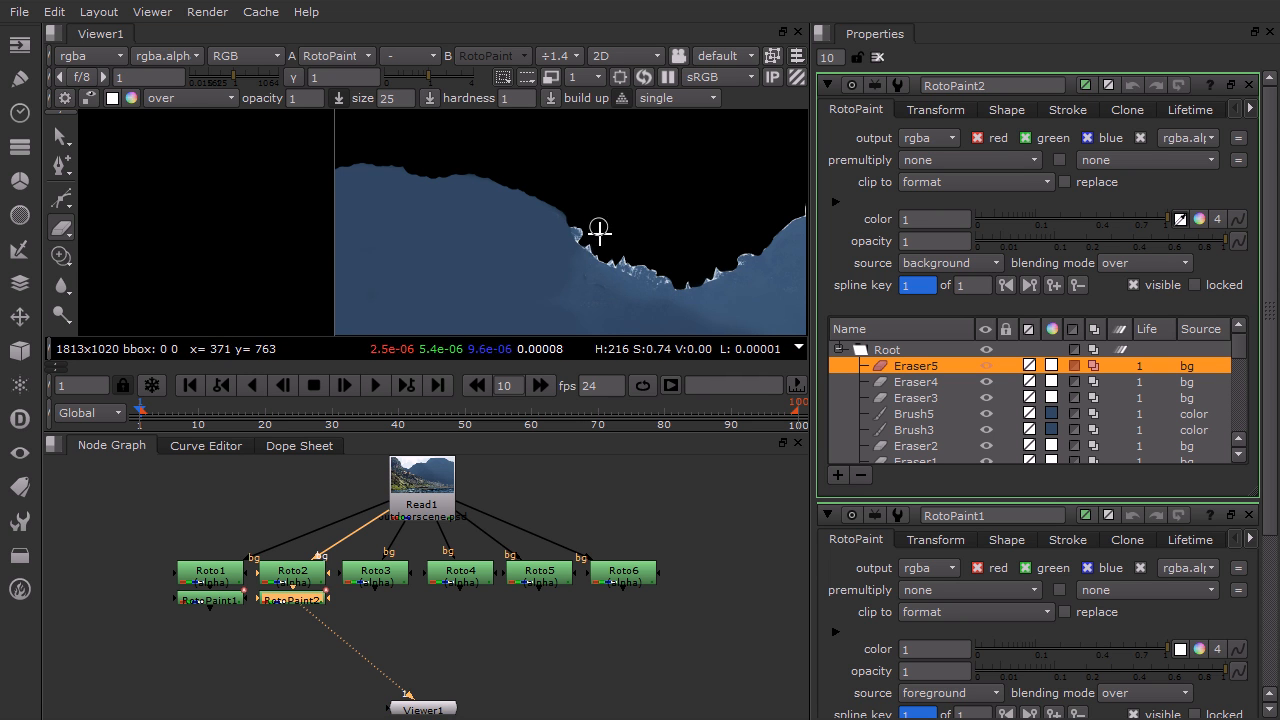
Inspect the Roto4, Roto6 and Roto3 mattes in the viewer for gaps needing cleanup
scroll(603, 245, down, 6)
middle_drag(705, 275, 467, 203)
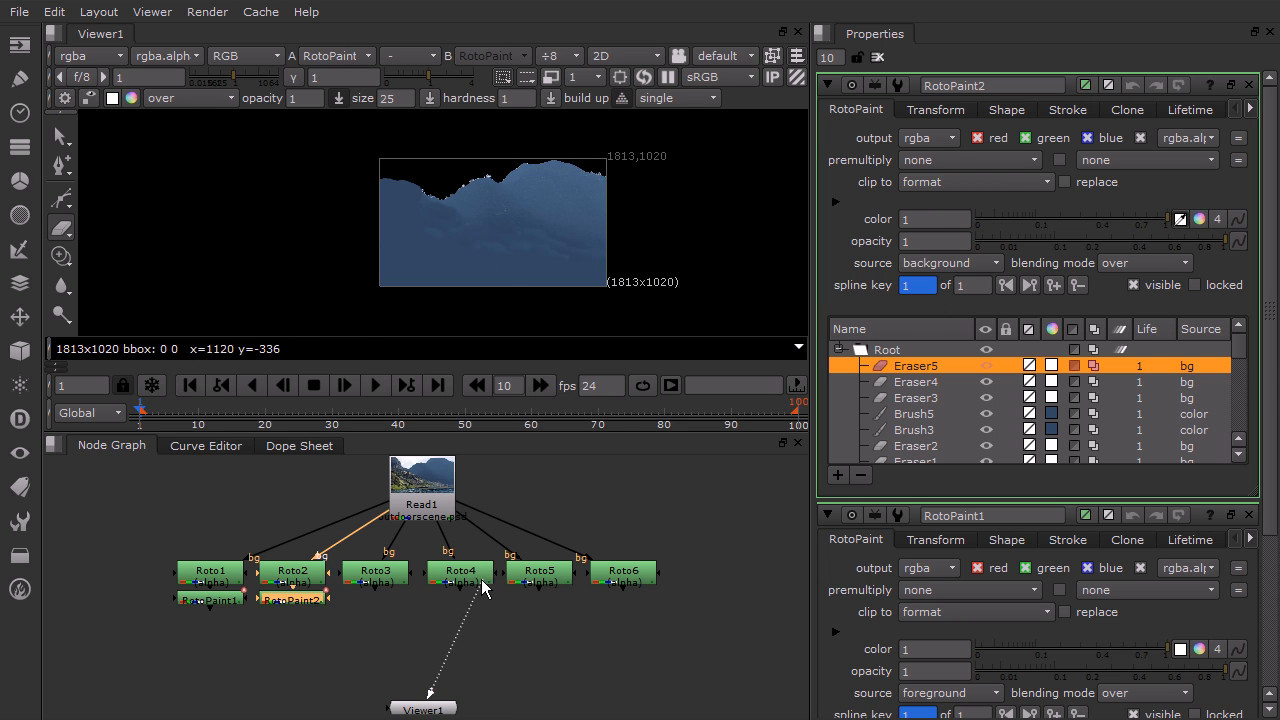
drag(481, 579, 479, 577)
scroll(463, 277, up, 8)
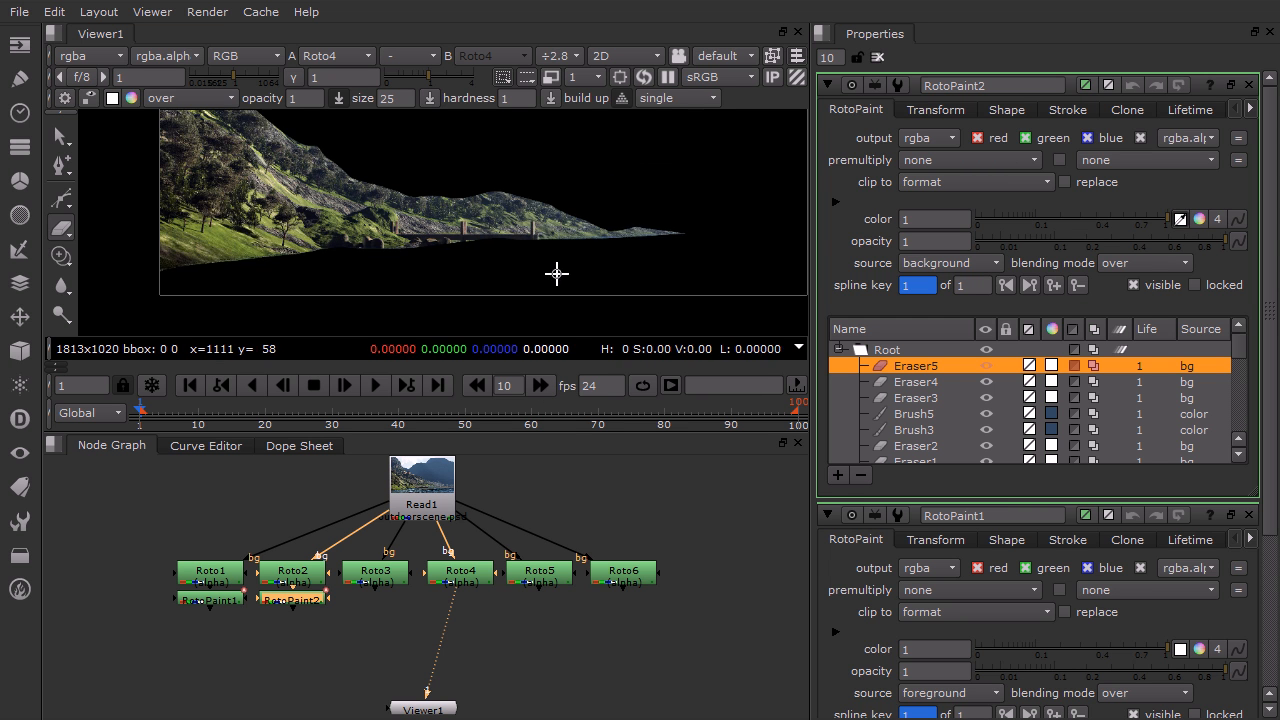
scroll(525, 277, up, 3)
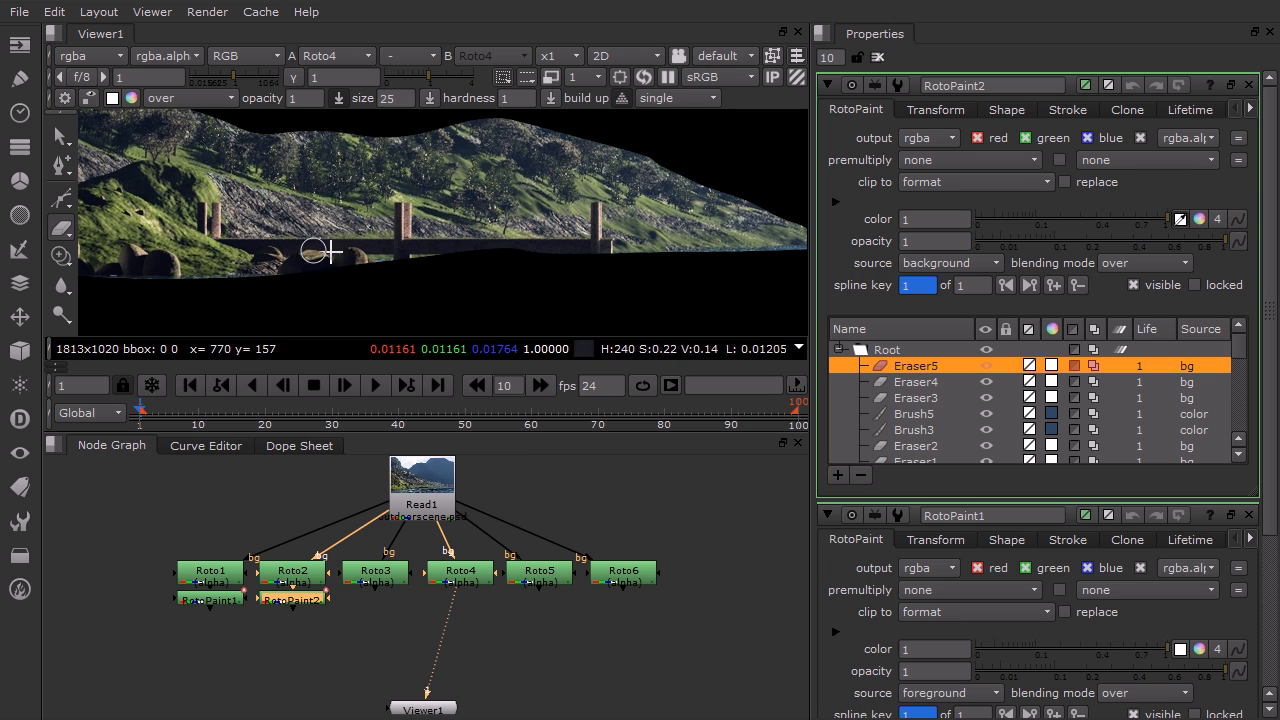
drag(455, 607, 622, 582)
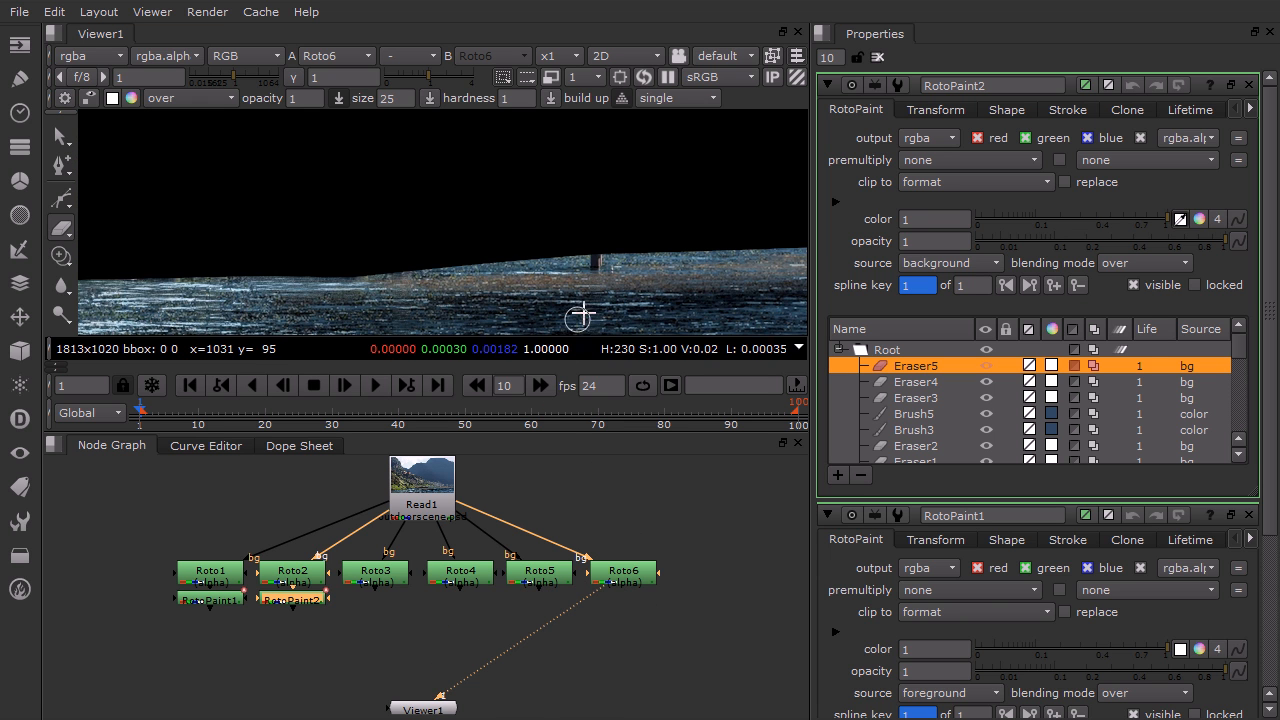
scroll(545, 308, down, 2)
middle_drag(457, 306, 402, 258)
scroll(309, 246, down, 2)
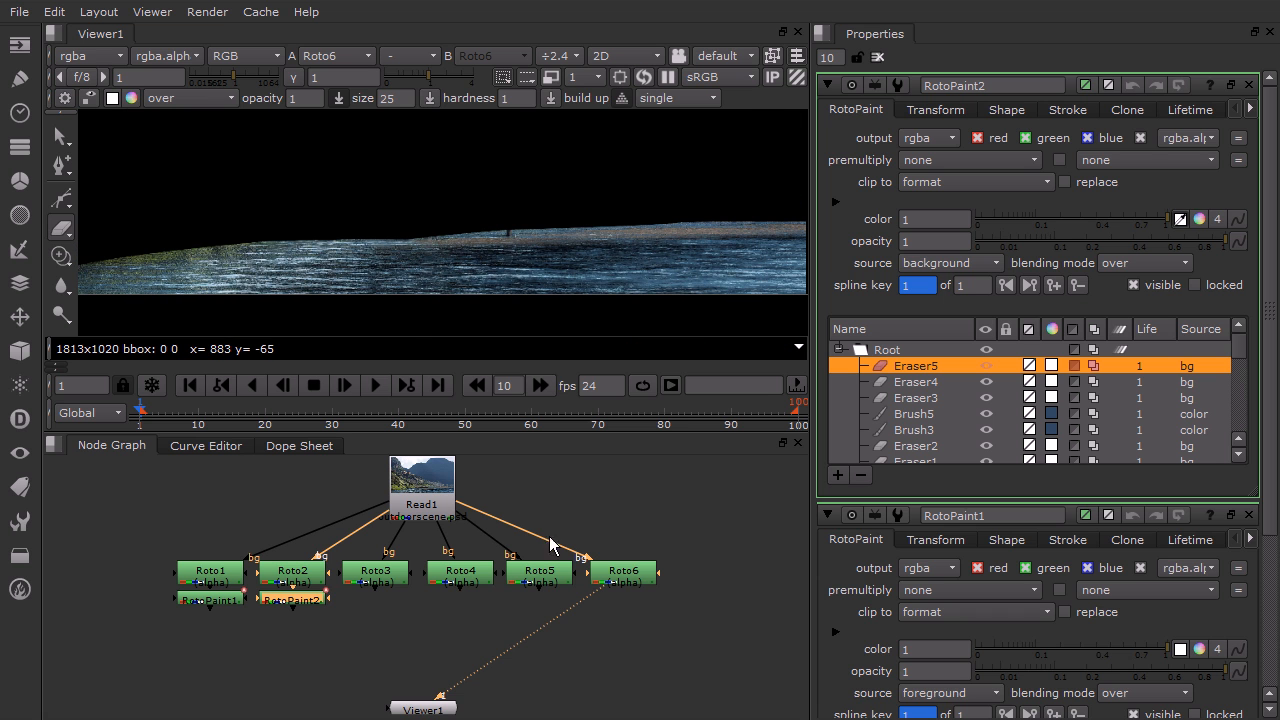
drag(595, 601, 401, 579)
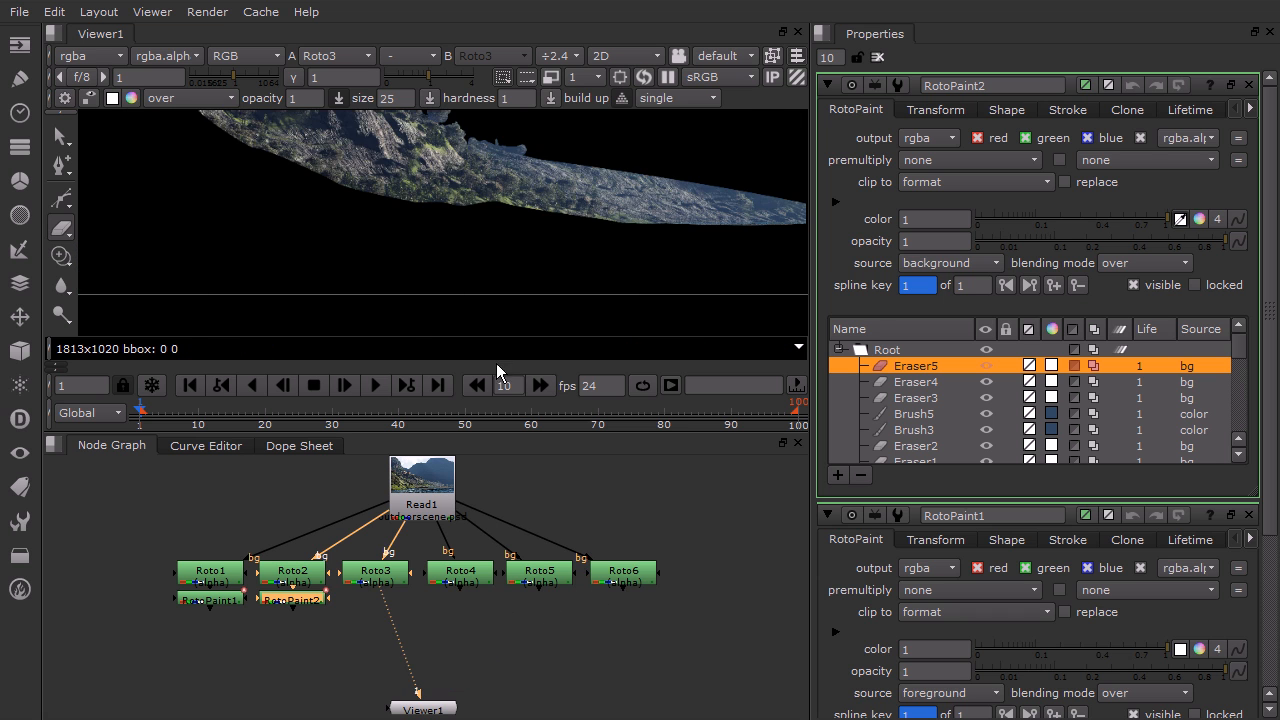
scroll(486, 211, down, 3)
middle_drag(474, 191, 416, 253)
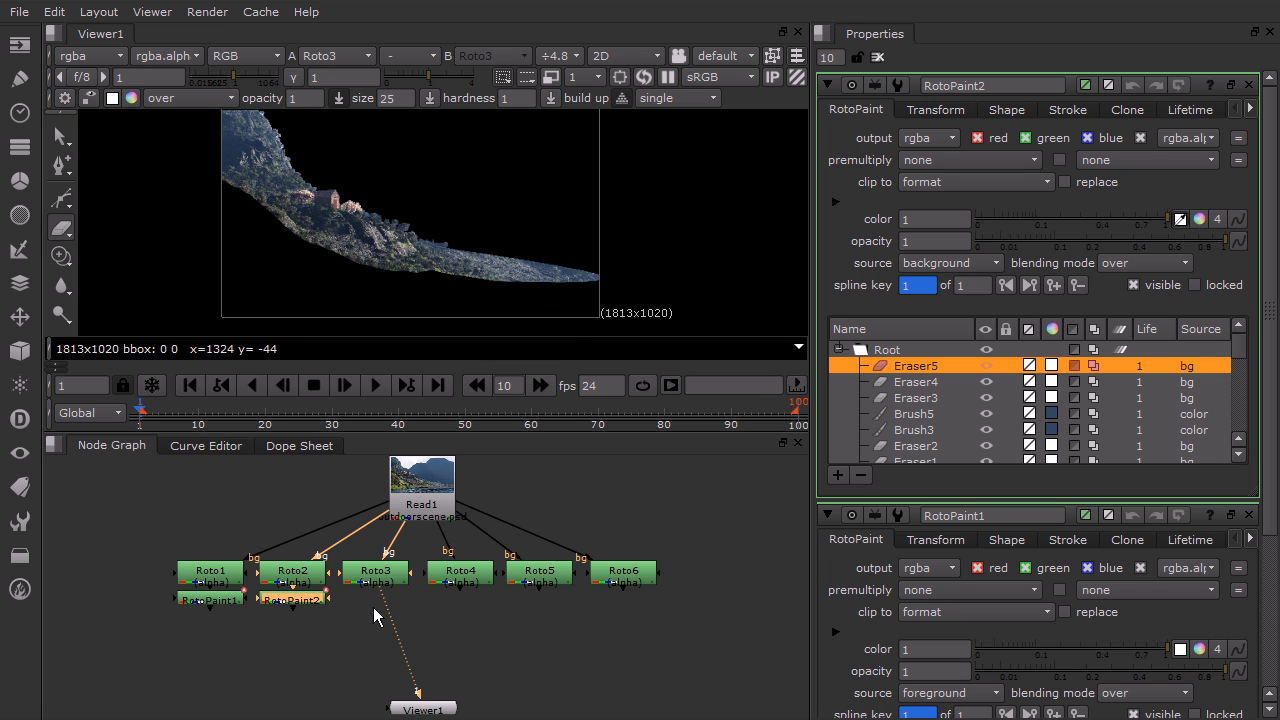
View the RotoPaint1 and RotoPaint2 outputs in the viewer, panning around the matte and checking frame 30
drag(417, 692, 207, 600)
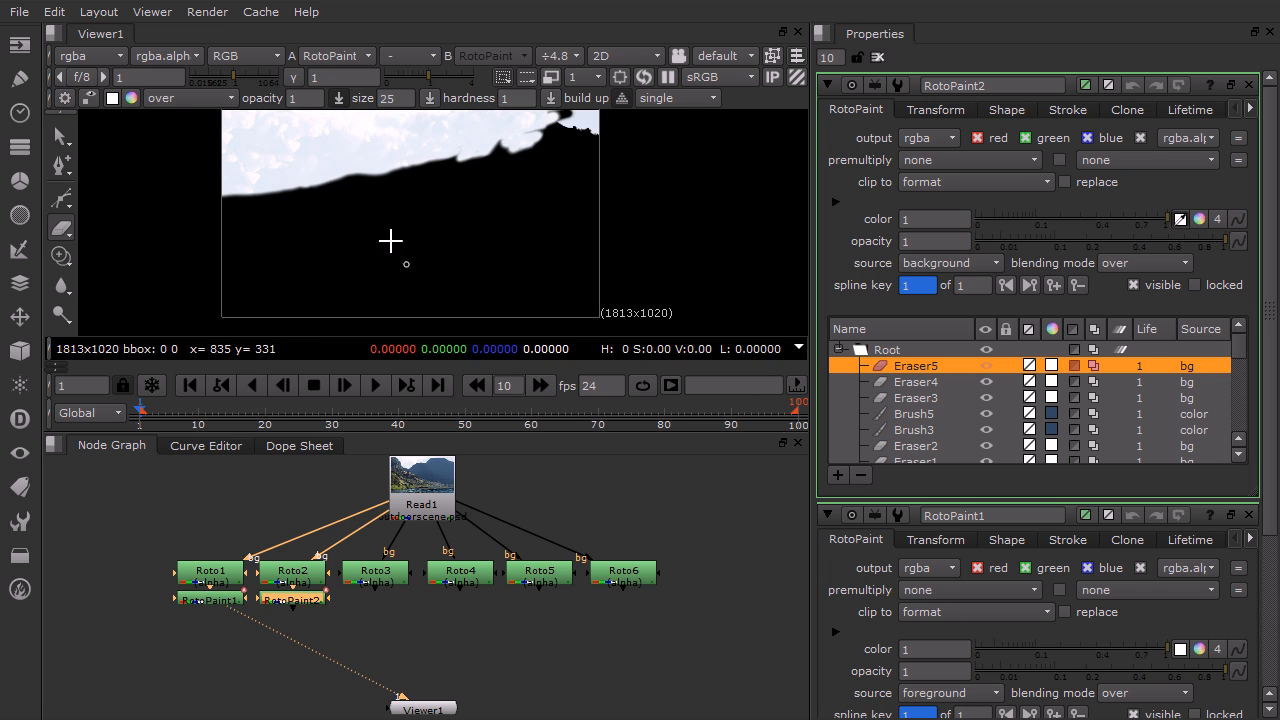
middle_drag(465, 140, 450, 220)
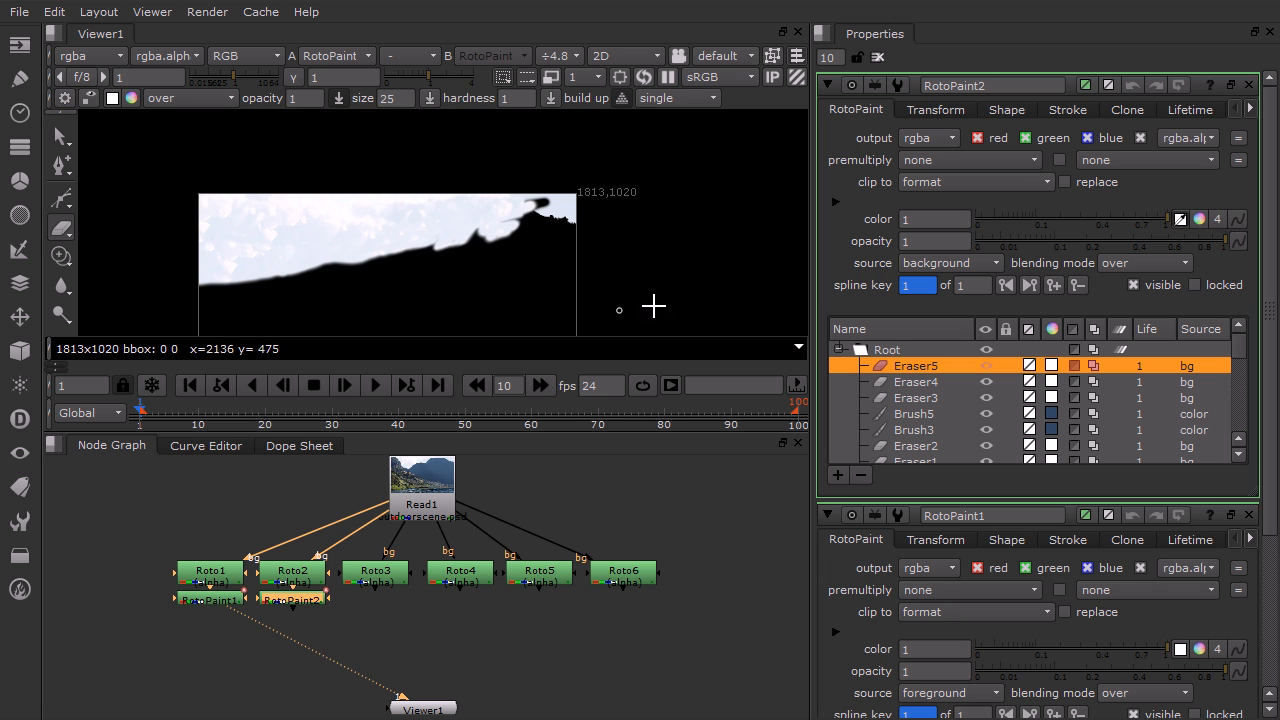
middle_drag(506, 298, 590, 243)
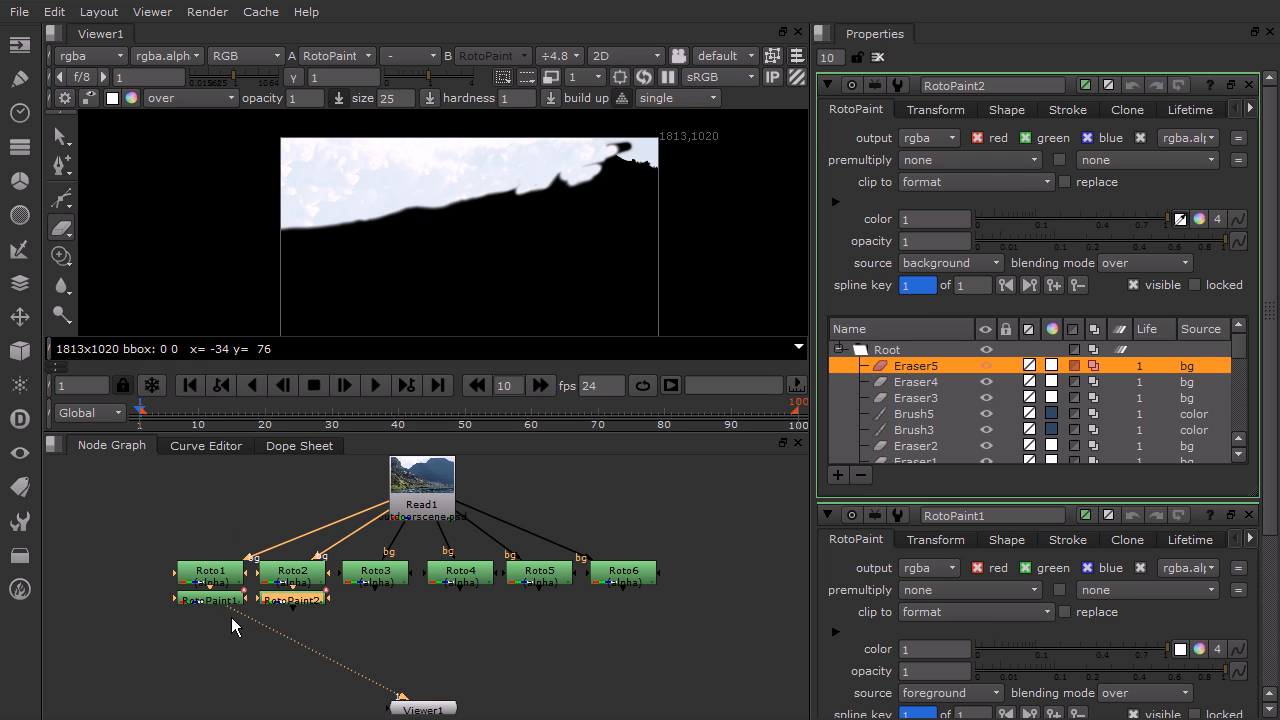
drag(400, 695, 295, 605)
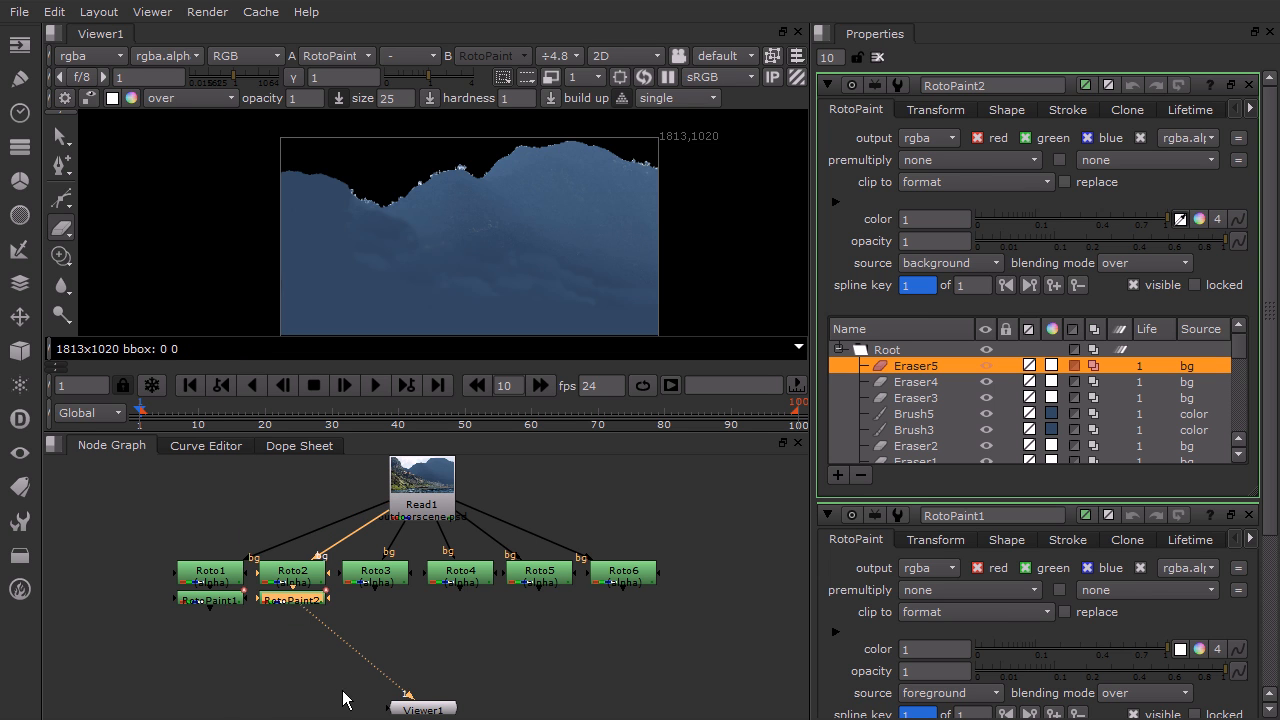
click(335, 428)
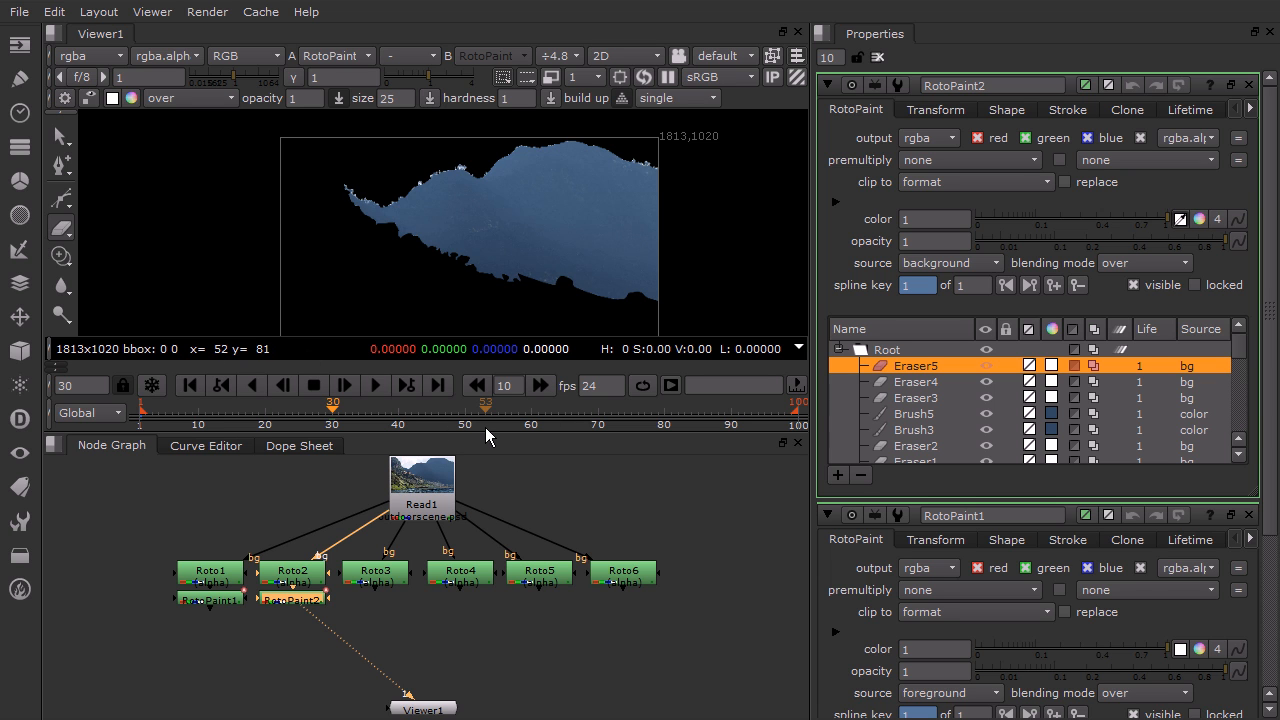
Select every stroke in RotoPaint2, from Clone1 to Eraser5, and set their lifetime type to all frames
drag(1240, 350, 1236, 445)
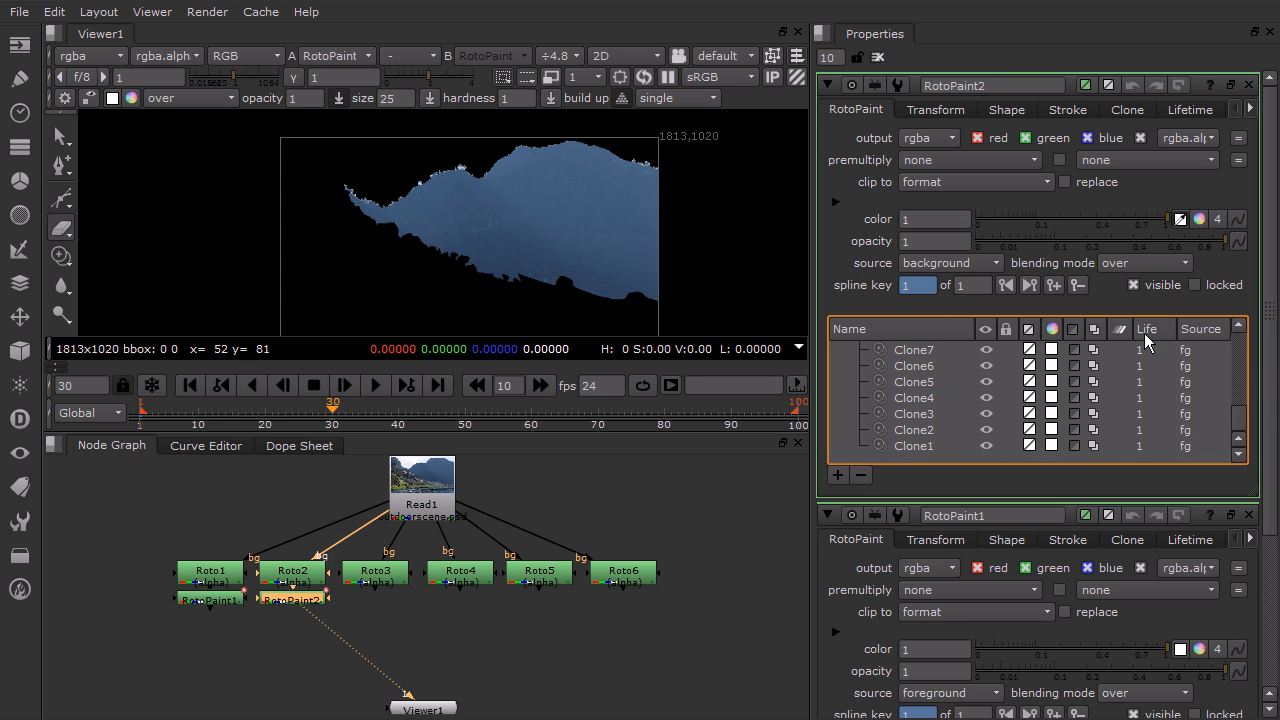
click(922, 446)
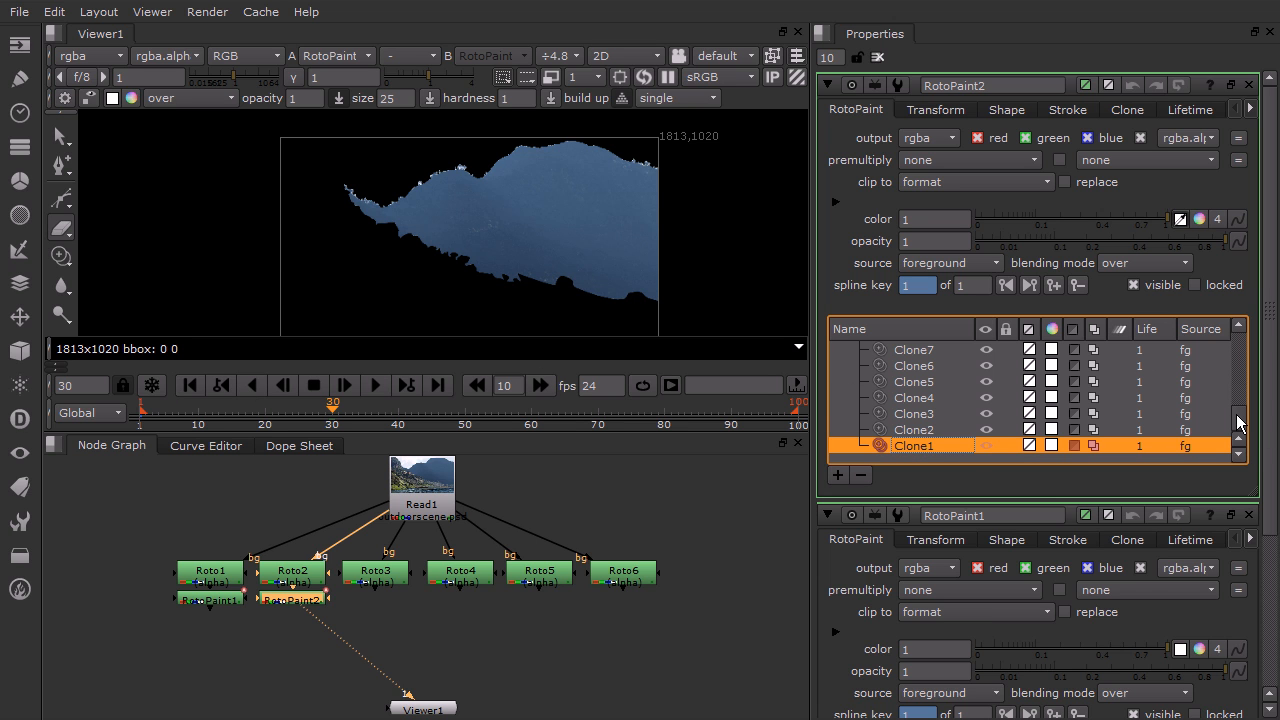
drag(1240, 420, 1252, 300)
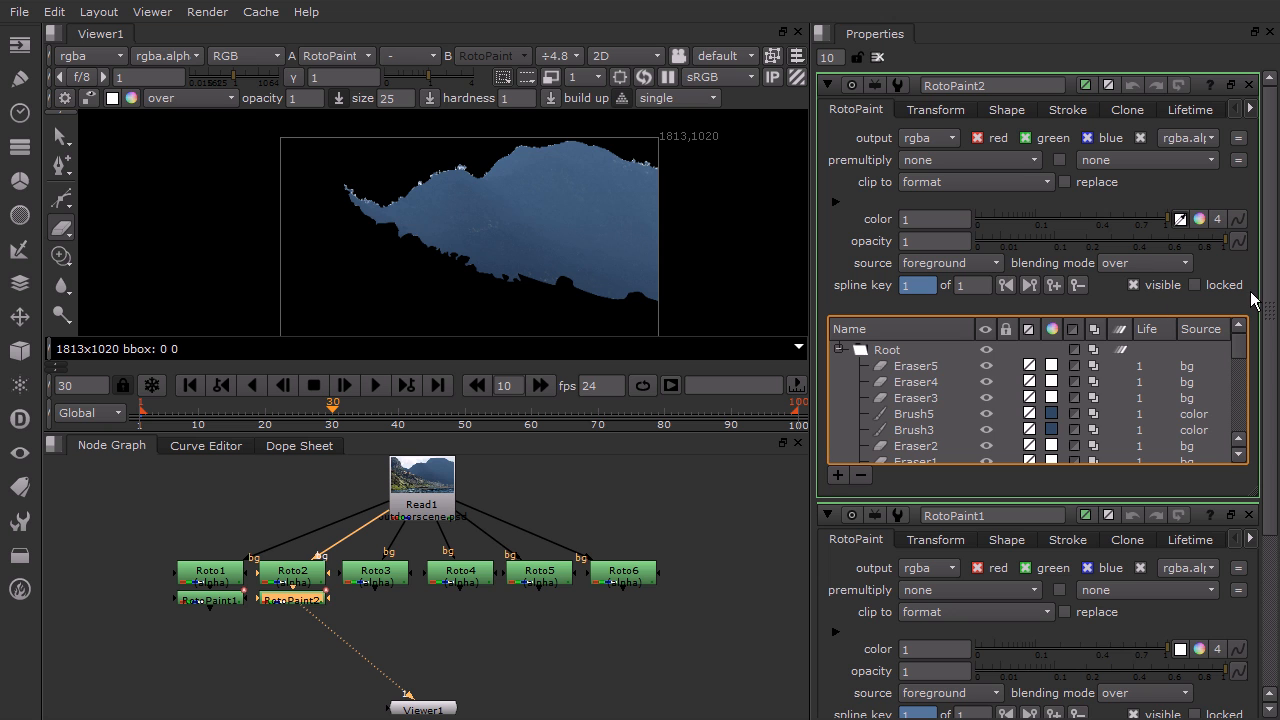
shift+click(926, 366)
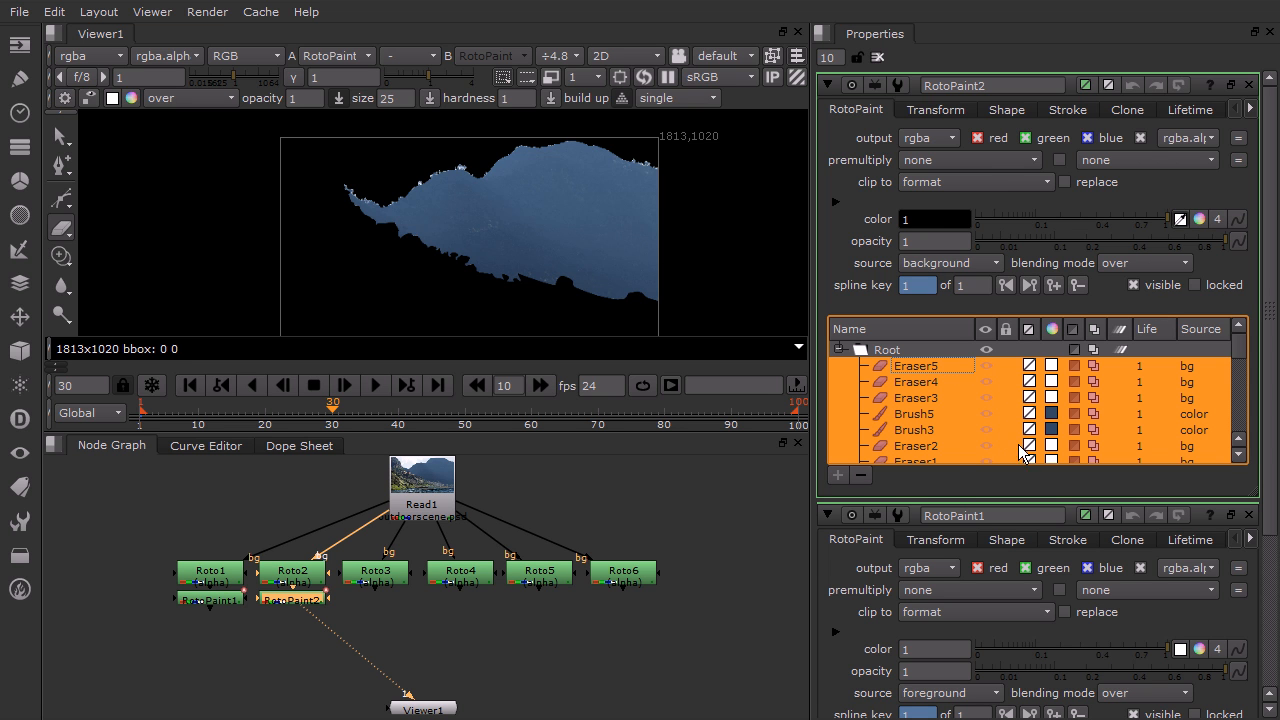
click(1190, 110)
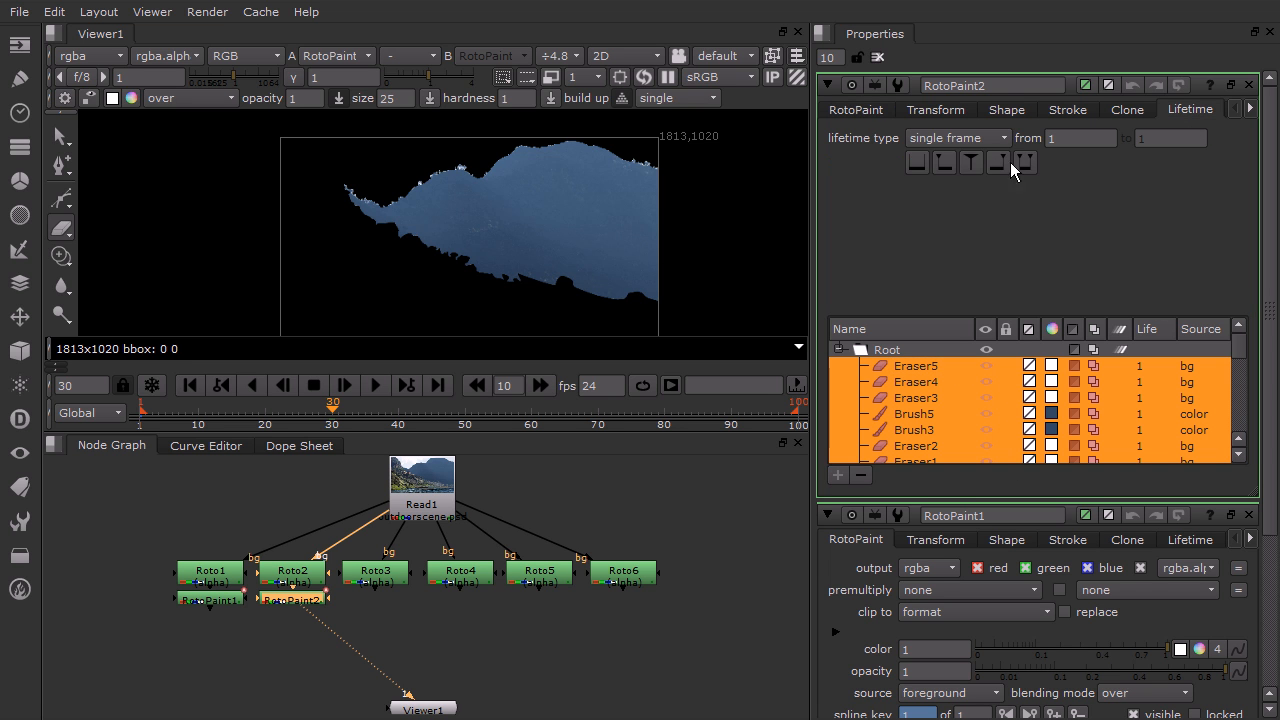
click(954, 137)
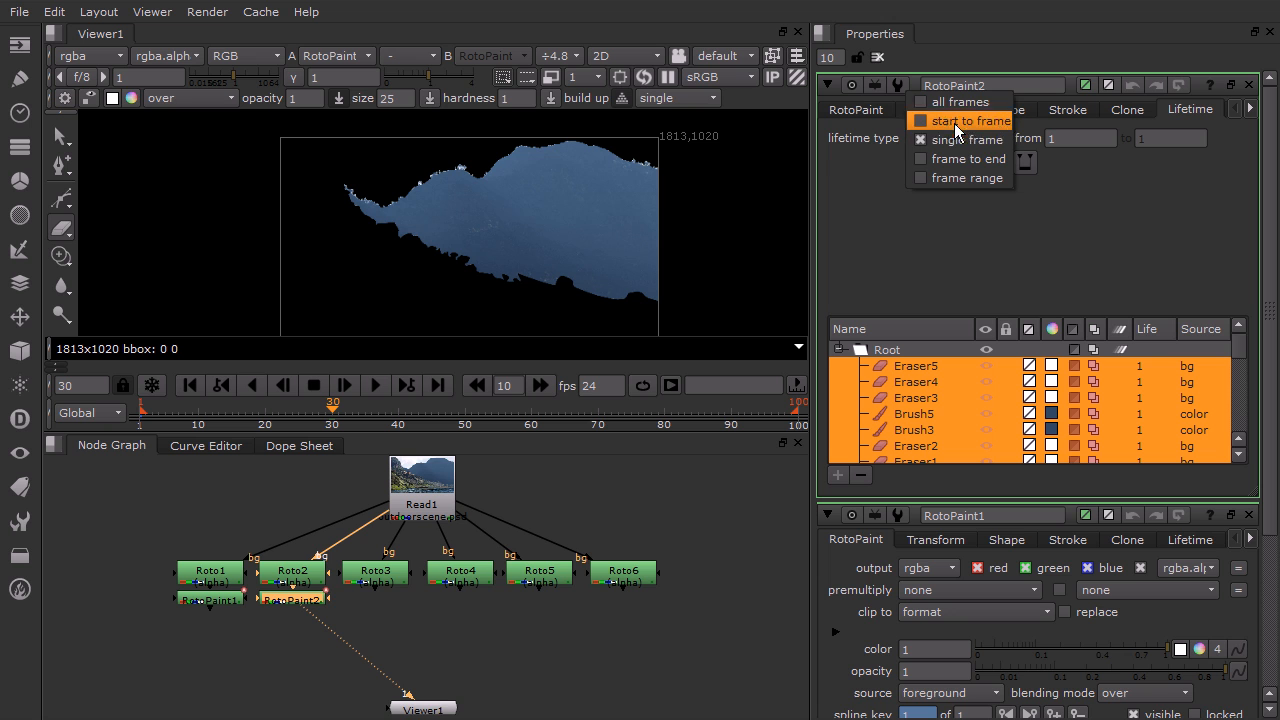
click(953, 98)
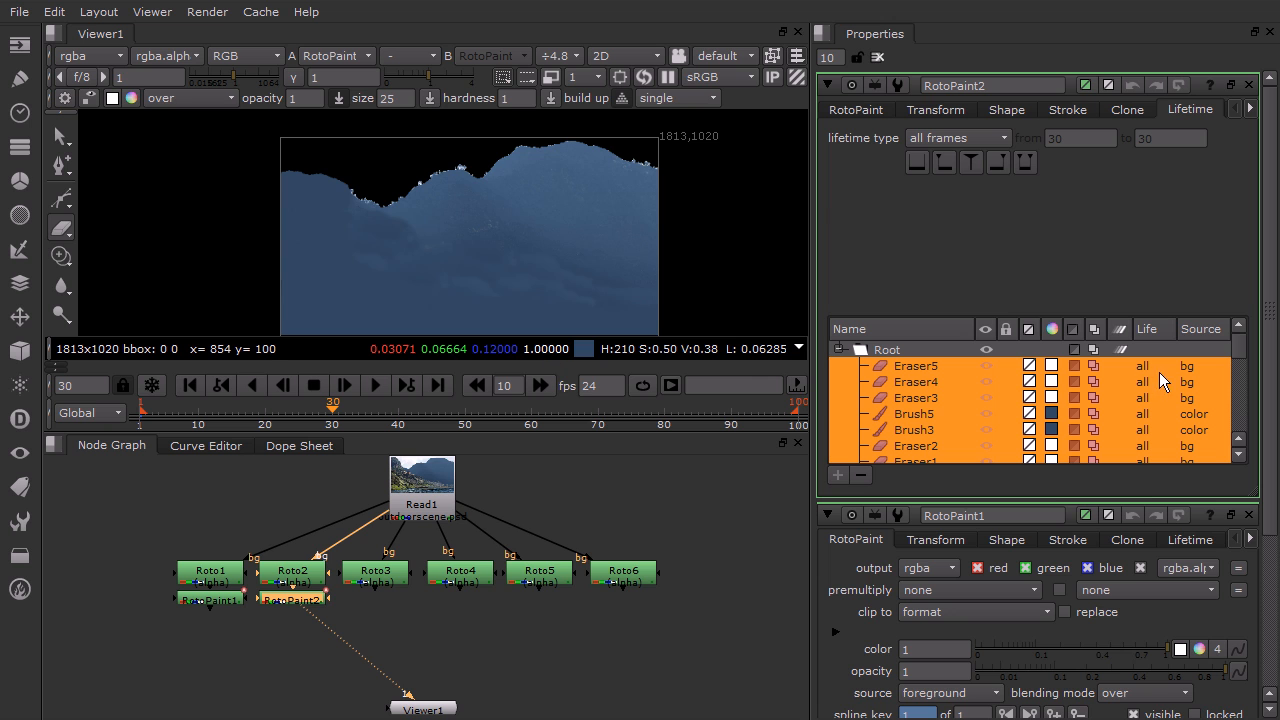
Check the clone strokes' lifetimes and scrub the timeline across frames 18 to 85 to verify the painted matte holds
drag(1246, 350, 1252, 440)
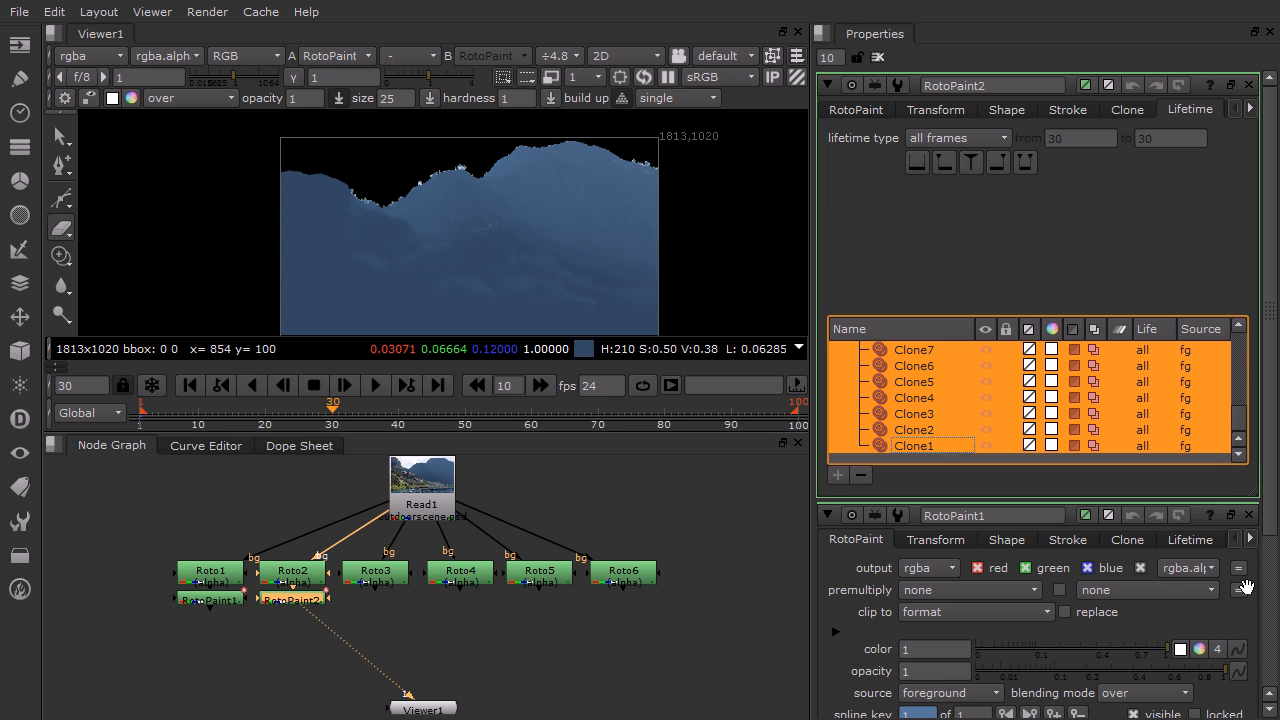
scroll(1116, 552, down, 5)
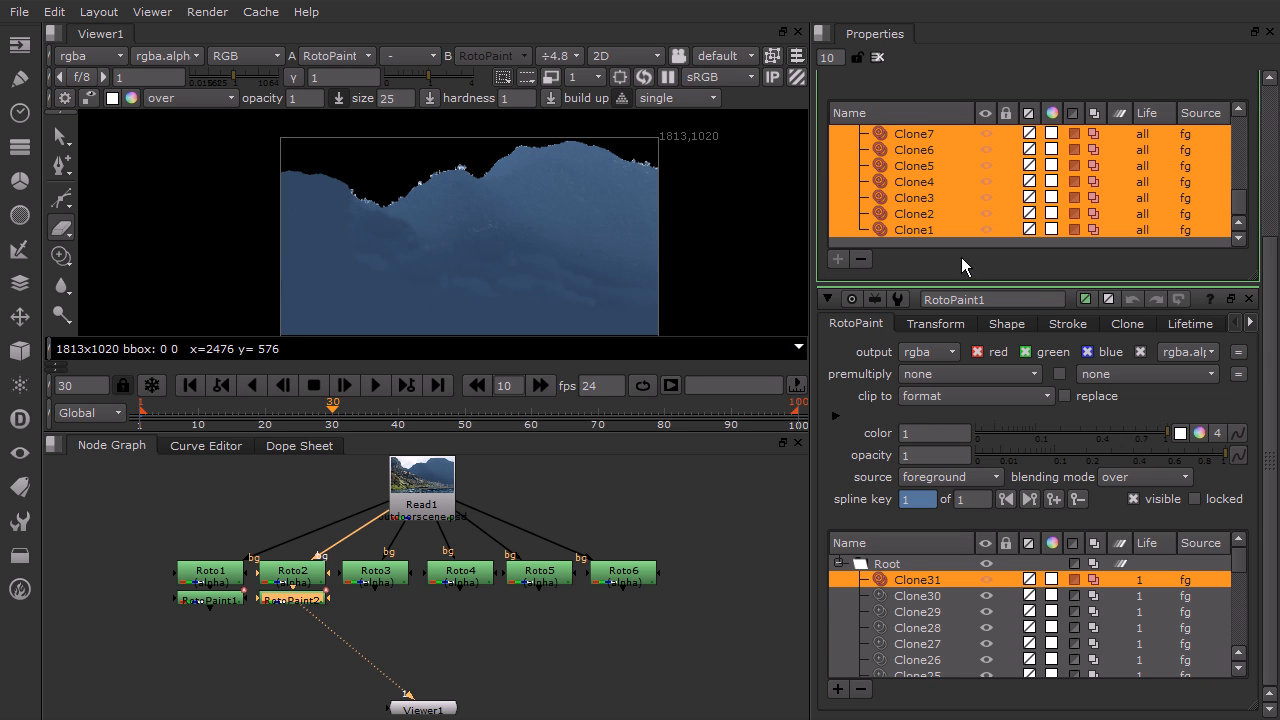
click(253, 421)
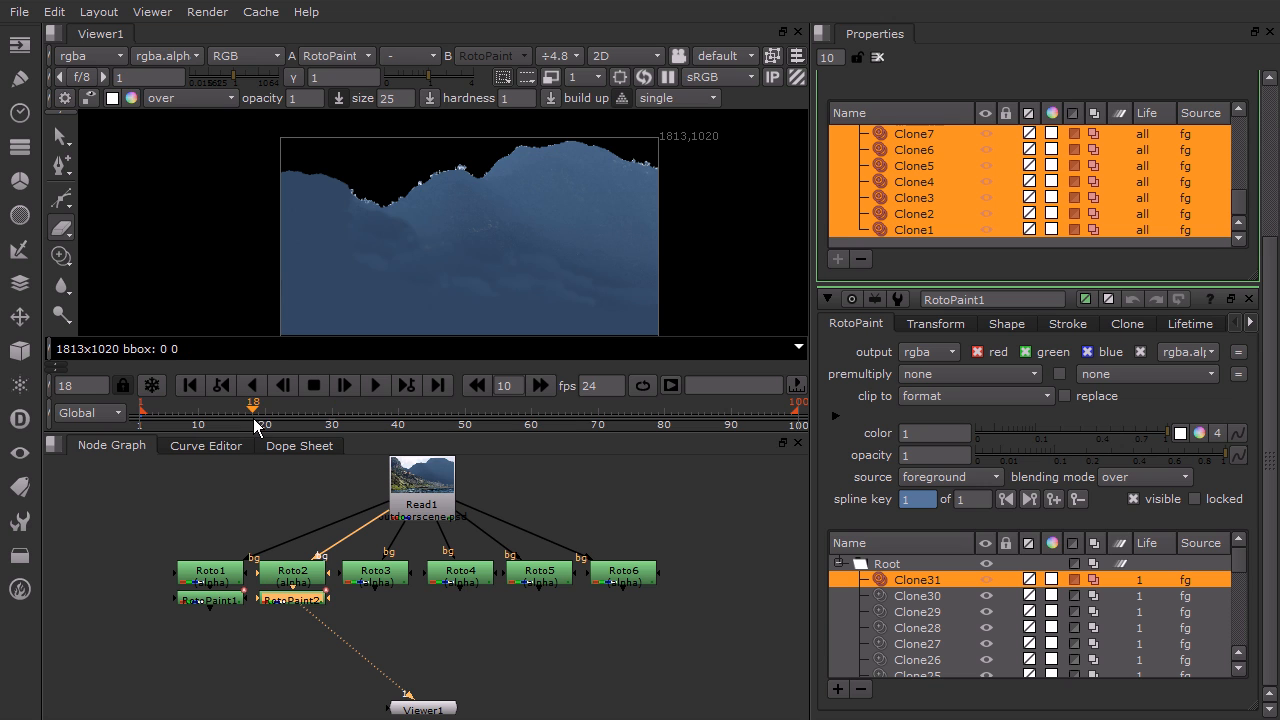
drag(491, 421, 526, 421)
click(698, 421)
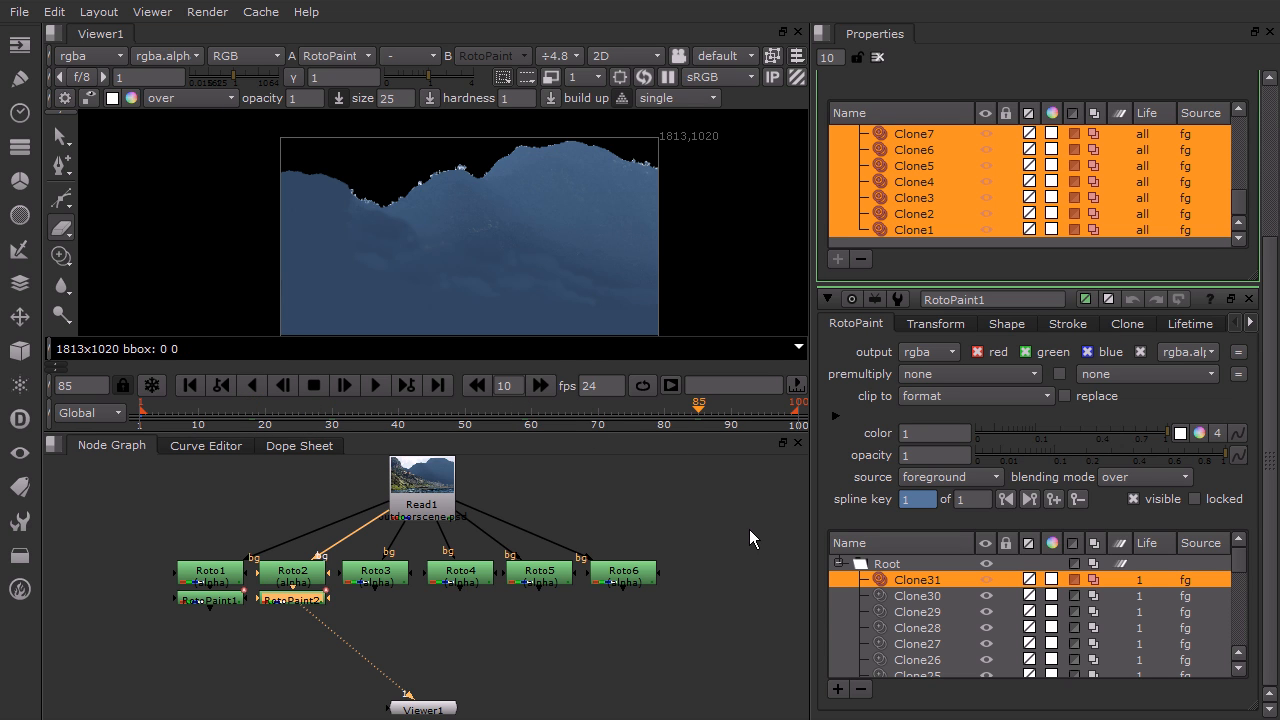